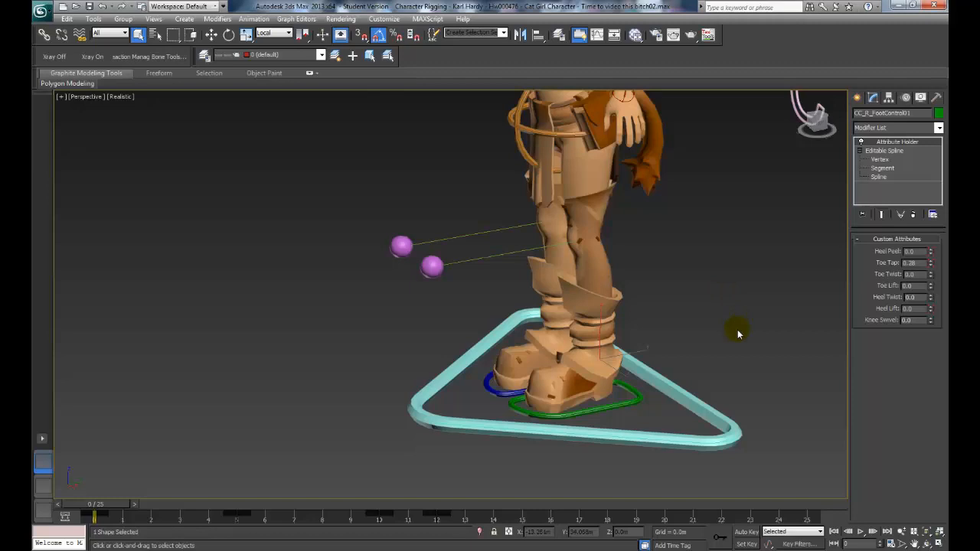
# - Test the Toe Tap, Toe Lift, Heel Lift and Heel Peel attributes on the green foot control
pyautogui.keyDown('alt'); pyautogui.moveTo(737, 329); pyautogui.dragTo(731, 305, button='middle'); pyautogui.keyUp('alt')
pyautogui.scroll(4, 666, 348)
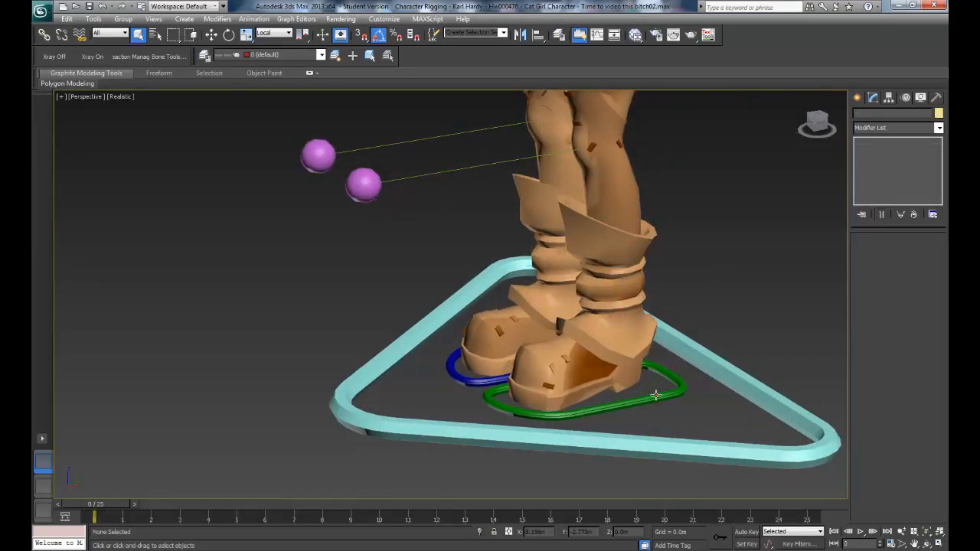
pyautogui.click(924, 251)
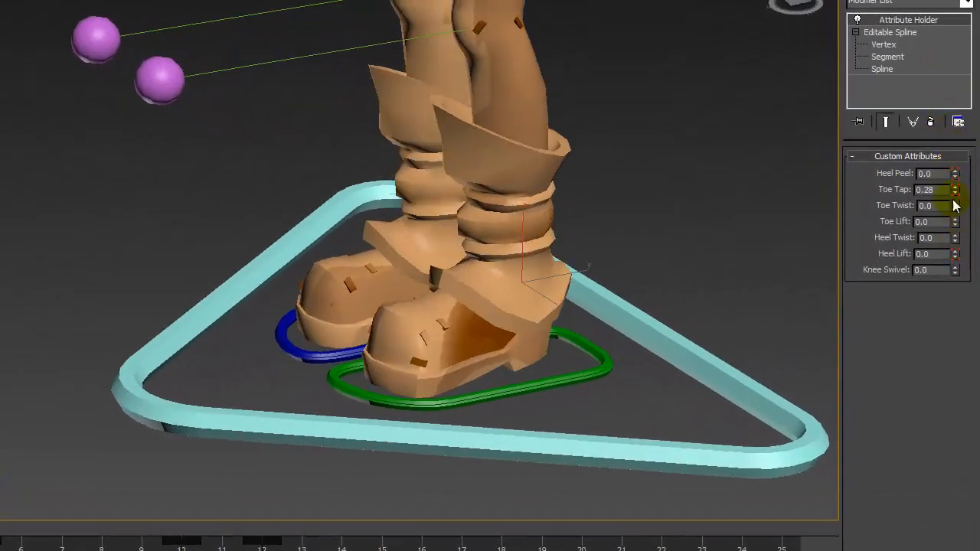
pyautogui.moveTo(954, 192); pyautogui.dragTo(944, 169)
pyautogui.rightClick(944, 221)
pyautogui.rightClick(955, 253)
pyautogui.rightClick(944, 170)
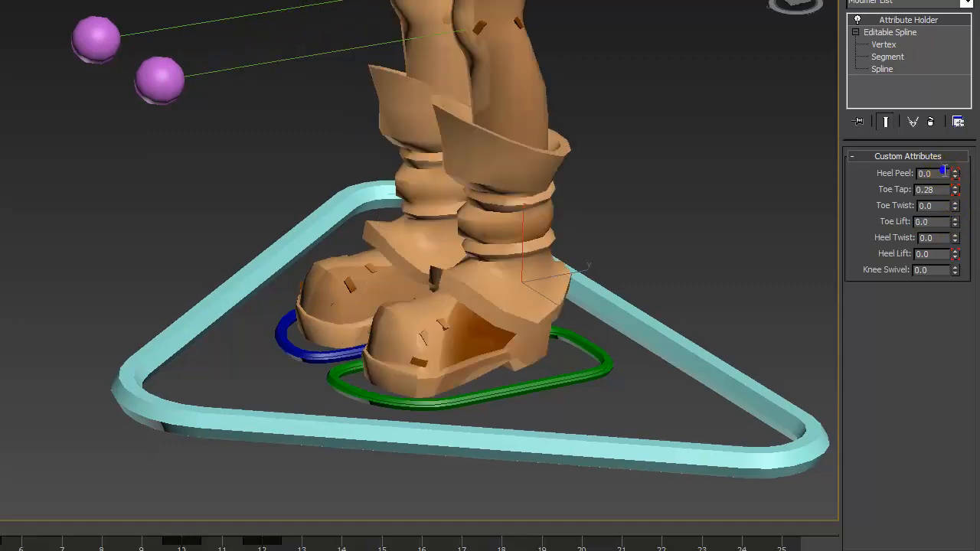
# - Test moving the purple knee target sphere of the front leg
pyautogui.click(159, 79)
pyautogui.moveTo(253, 124); pyautogui.dragTo(288, 197, button='middle')
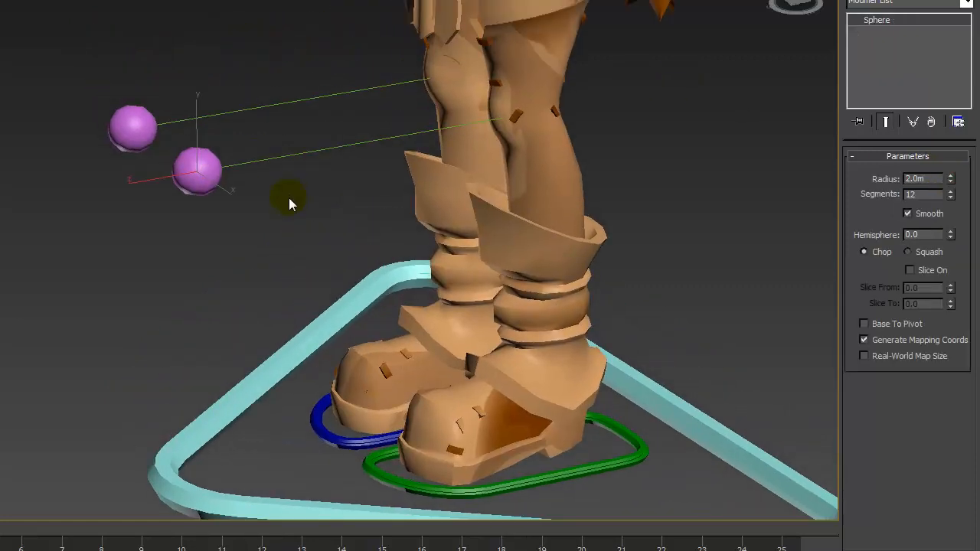
pyautogui.press('w')
pyautogui.moveTo(221, 192); pyautogui.dragTo(223, 111)
pyautogui.moveTo(616, 291); pyautogui.dragTo(578, 212, button='middle')
# - Select the green foot control and move it slightly to pose the leg
pyautogui.click(582, 375)
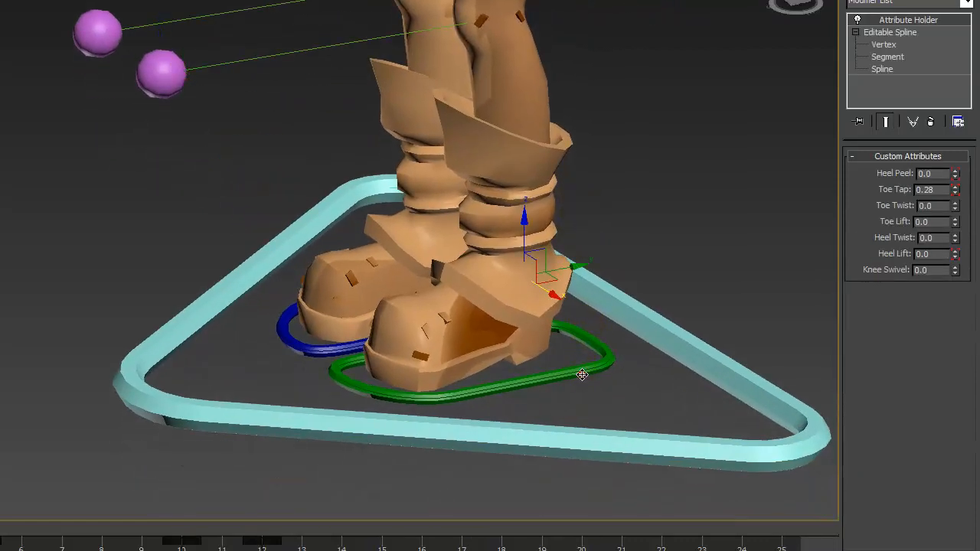
pyautogui.moveTo(553, 252); pyautogui.dragTo(535, 264)
pyautogui.moveTo(579, 189); pyautogui.dragTo(561, 269, button='middle')
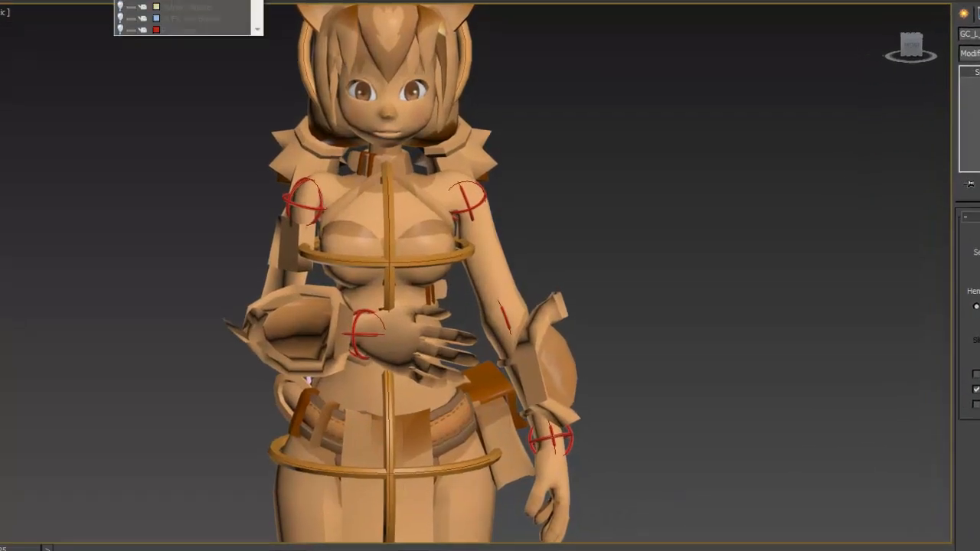
# - Hide the character mesh layer and show the bone layer, leaving the rig controls displayed
pyautogui.click(120, 0)
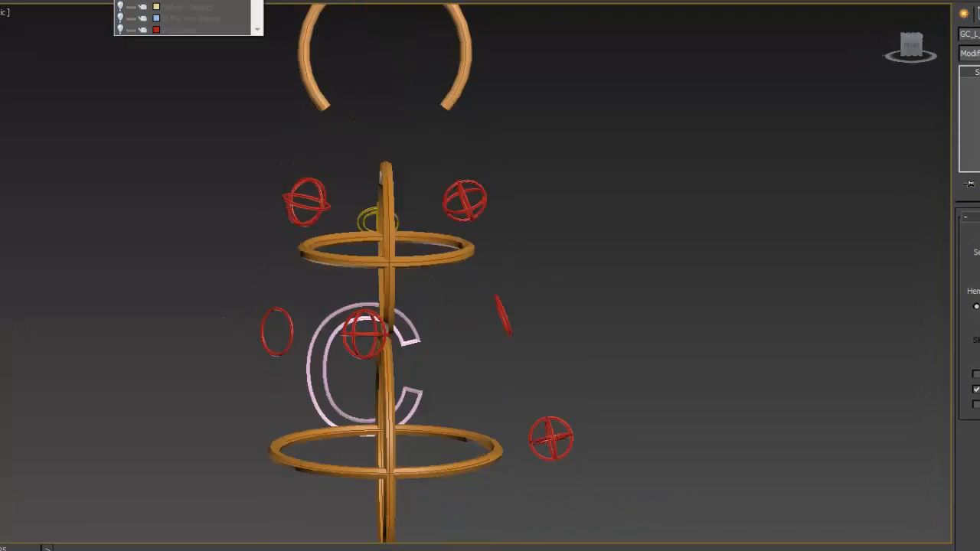
pyautogui.click(120, 30)
pyautogui.click(740, 271)
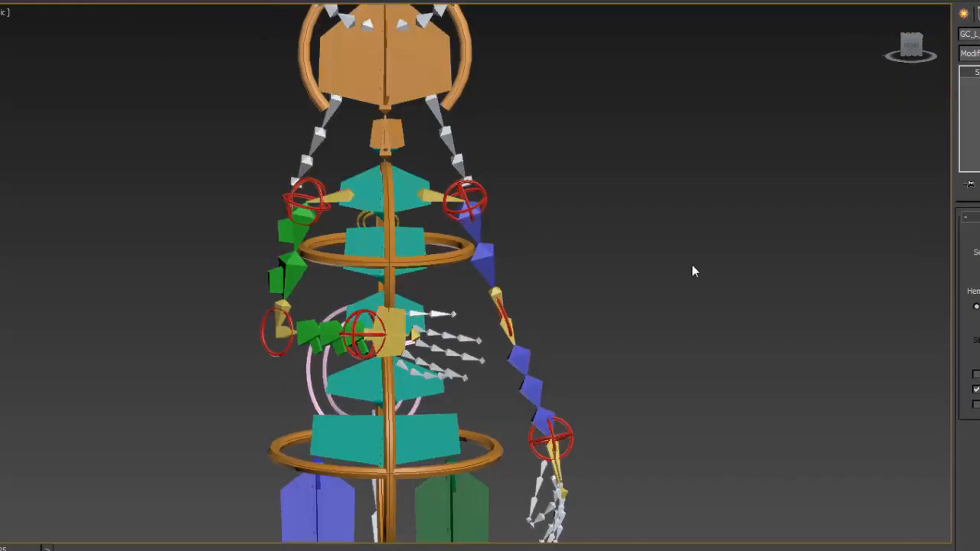
# - Examine the red FK controls at the shoulder, elbow and wrist of the blue arm
pyautogui.moveTo(697, 270)
pyautogui.keyDown('alt'); pyautogui.mouseDown(button='middle')
pyautogui.moveTo(639, 274)
pyautogui.moveTo(684, 278)
pyautogui.mouseUp(button='middle'); pyautogui.keyUp('alt')
pyautogui.moveTo(676, 332); pyautogui.dragTo(458, 274, button='middle')
pyautogui.scroll(3, 592, 283)
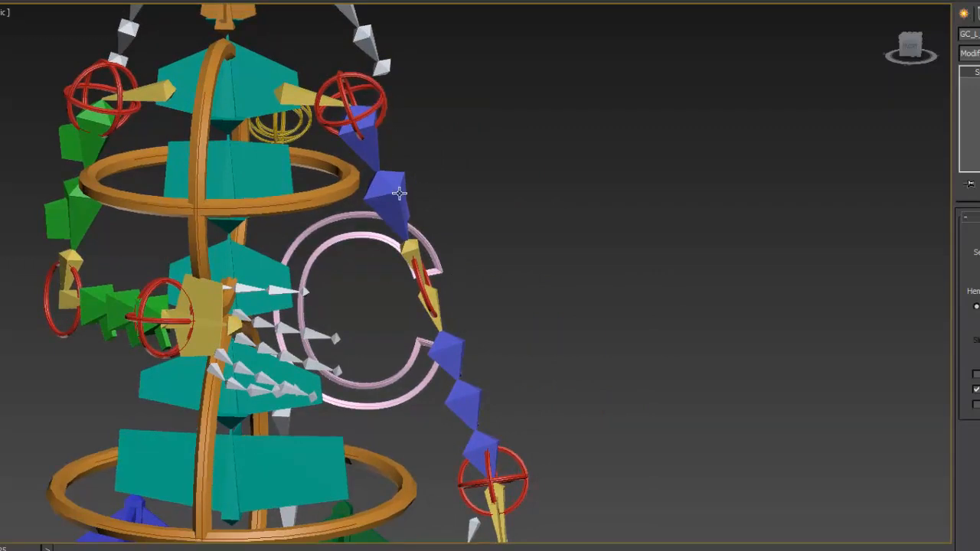
pyautogui.click(369, 82)
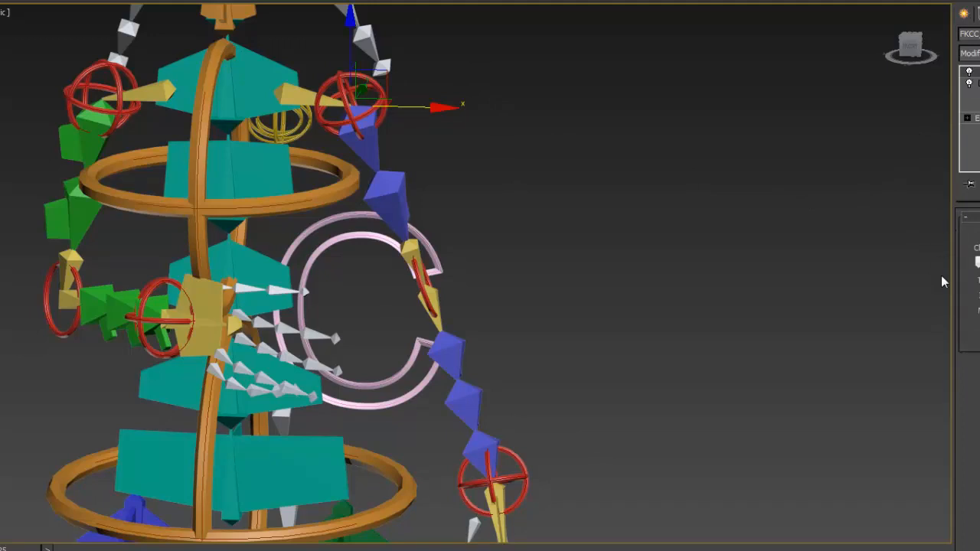
pyautogui.click(413, 282)
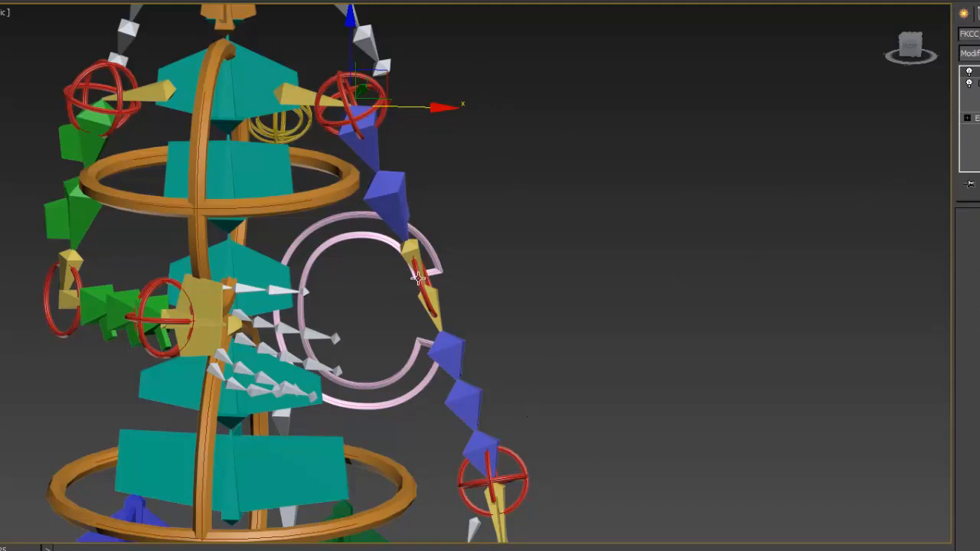
pyautogui.click(519, 462)
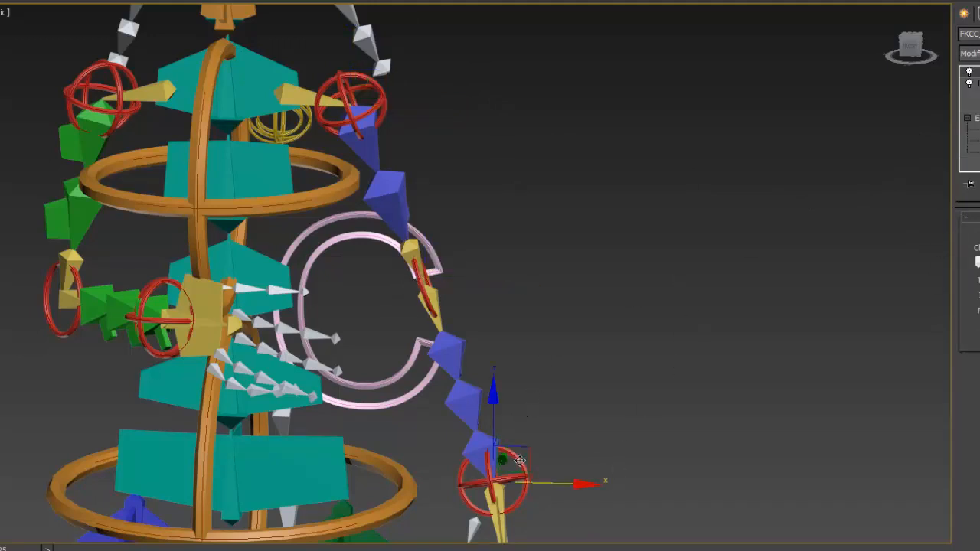
# - Test rotating the red FK shoulder control of the blue arm
pyautogui.click(380, 92)
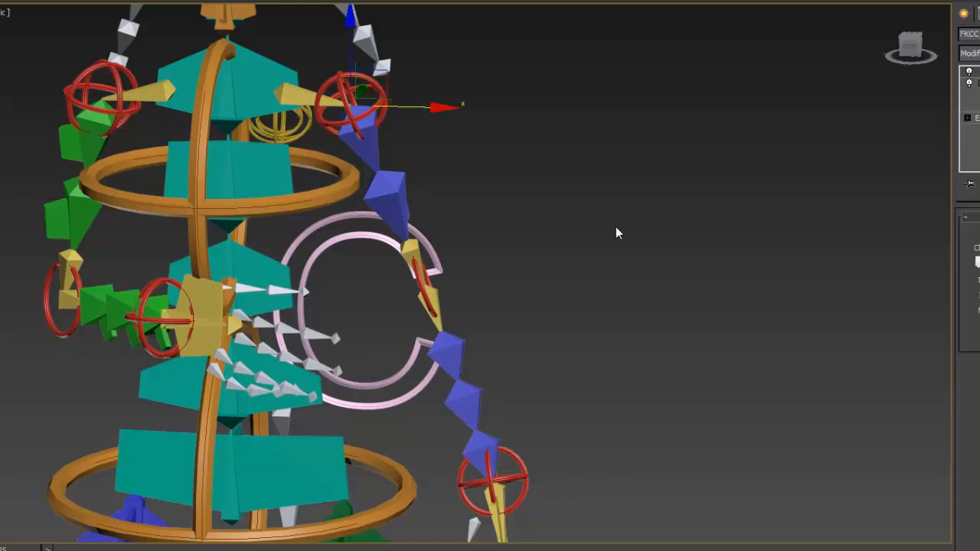
pyautogui.press('e')
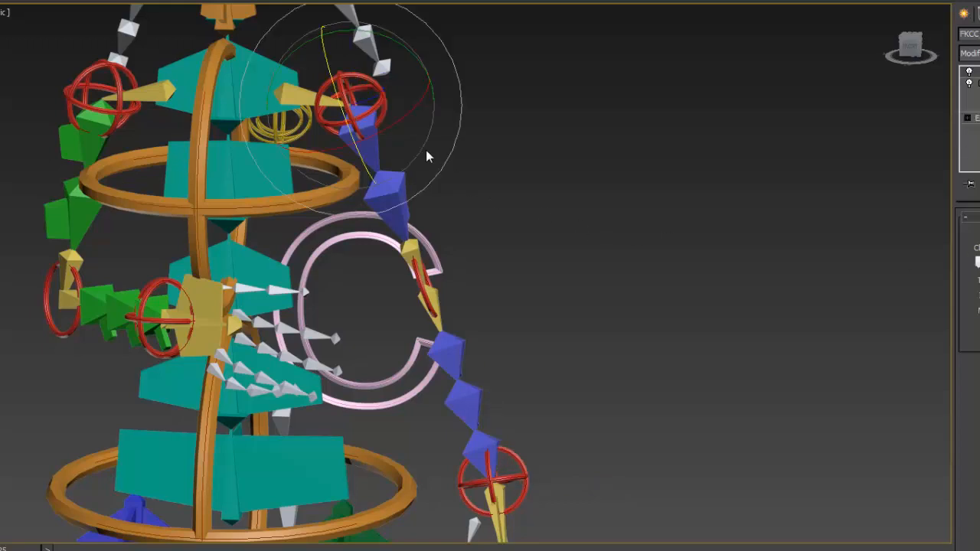
pyautogui.moveTo(406, 51); pyautogui.dragTo(386, 96)
# - Switch the green arm from FK to IK using the attributes on its shoulder control
pyautogui.moveTo(220, 161); pyautogui.dragTo(545, 214, button='middle')
pyautogui.moveTo(470, 188); pyautogui.dragTo(531, 199, button='middle')
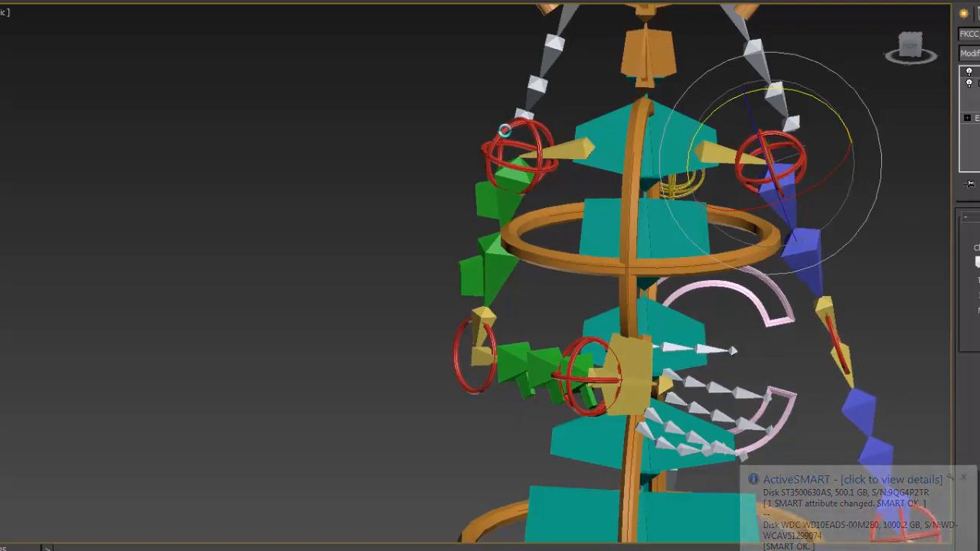
pyautogui.click(504, 131)
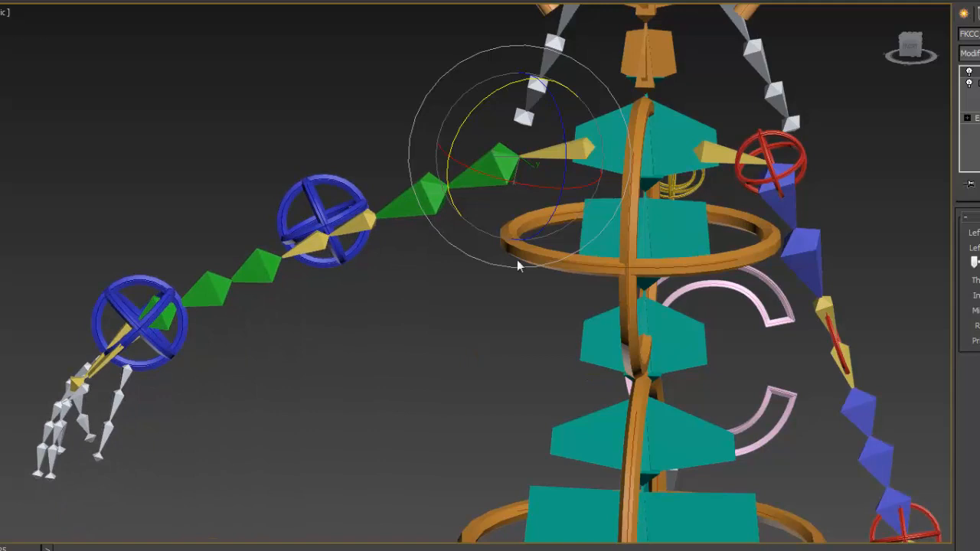
pyautogui.click(298, 142)
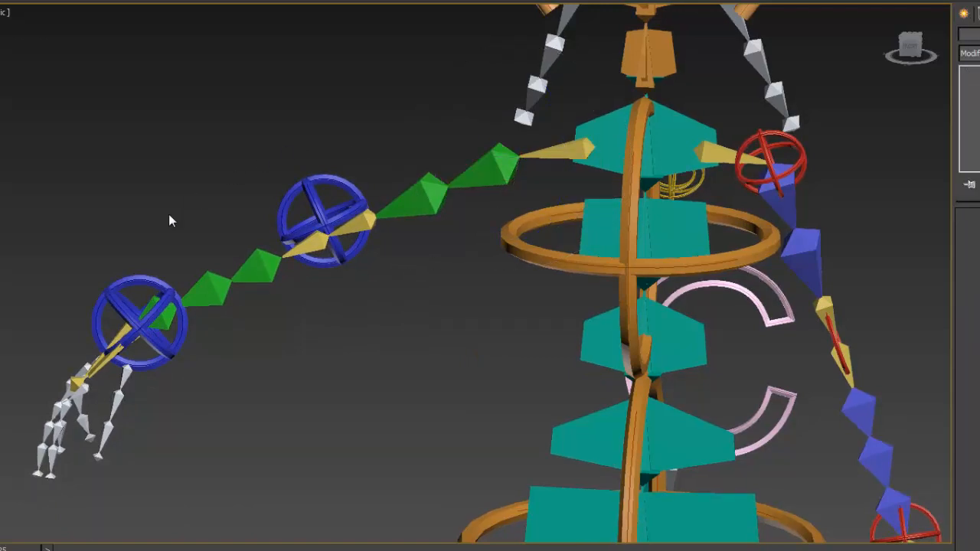
# - Test moving and rotating the blue IK wrist control of the green arm
pyautogui.click(143, 283)
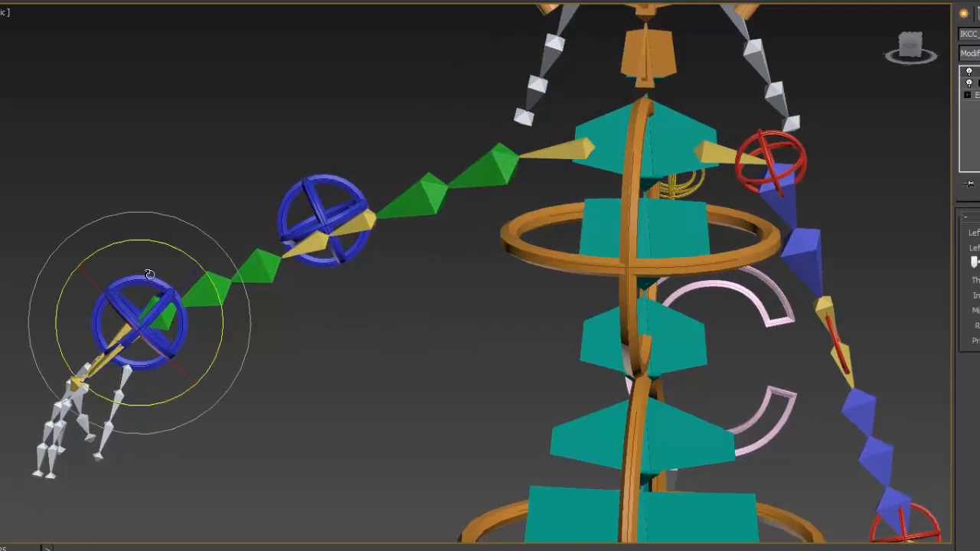
pyautogui.press('w')
pyautogui.moveTo(176, 300)
pyautogui.mouseDown()
pyautogui.moveTo(219, 281)
pyautogui.moveTo(256, 291)
pyautogui.moveTo(287, 350)
pyautogui.moveTo(272, 387)
pyautogui.moveTo(195, 367)
pyautogui.moveTo(164, 312)
pyautogui.moveTo(176, 149)
pyautogui.moveTo(196, 92)
pyautogui.moveTo(219, 70)
pyautogui.moveTo(198, 108)
pyautogui.moveTo(242, 314)
pyautogui.moveTo(234, 366)
pyautogui.moveTo(177, 316)
pyautogui.mouseUp()
pyautogui.press('e')
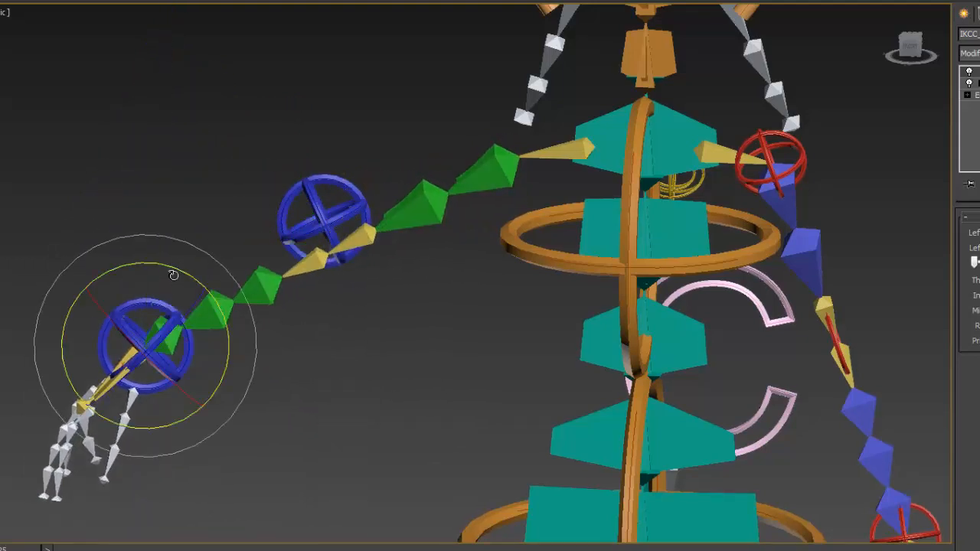
pyautogui.moveTo(173, 274)
pyautogui.mouseDown()
pyautogui.moveTo(163, 303)
pyautogui.moveTo(146, 310)
pyautogui.moveTo(150, 281)
pyautogui.moveTo(210, 304)
pyautogui.moveTo(167, 350)
pyautogui.mouseUp()
pyautogui.click(396, 152)
# - Test curling the thumb bones of the blue arm's hand through the attributes on its red wrist control
pyautogui.moveTo(573, 195); pyautogui.dragTo(459, 123, button='middle')
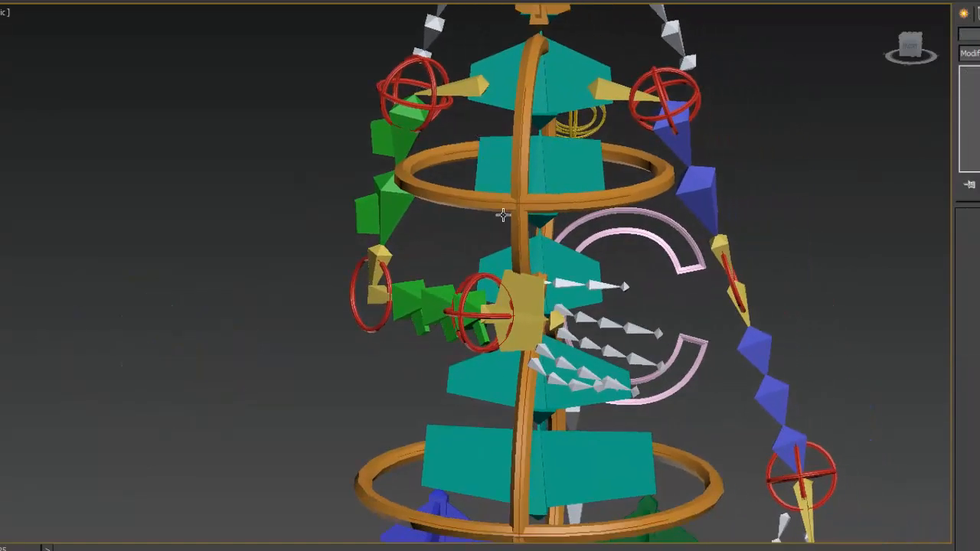
pyautogui.moveTo(720, 268); pyautogui.dragTo(583, 68, button='middle')
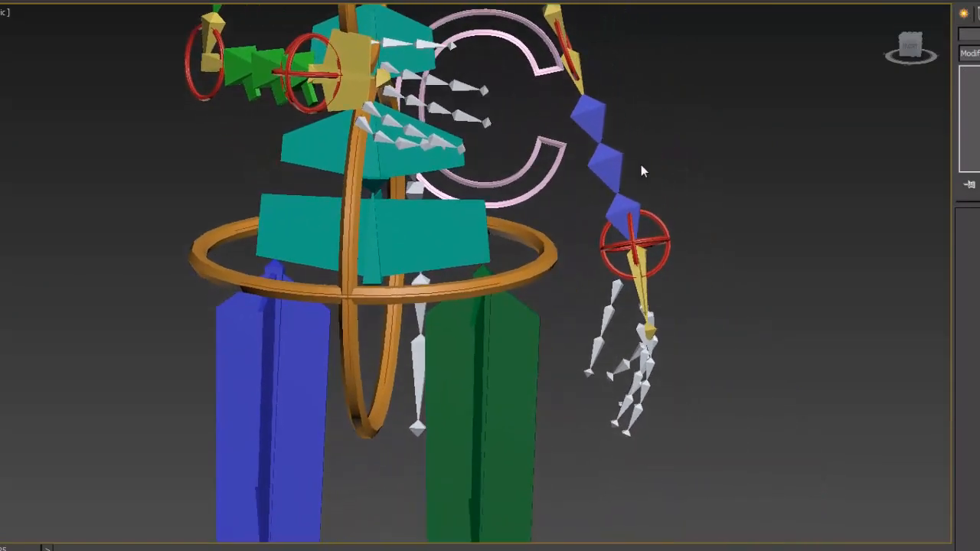
pyautogui.moveTo(659, 198); pyautogui.dragTo(630, 155, button='middle')
pyautogui.scroll(3, 623, 175)
pyautogui.moveTo(663, 198); pyautogui.dragTo(606, 210, button='middle')
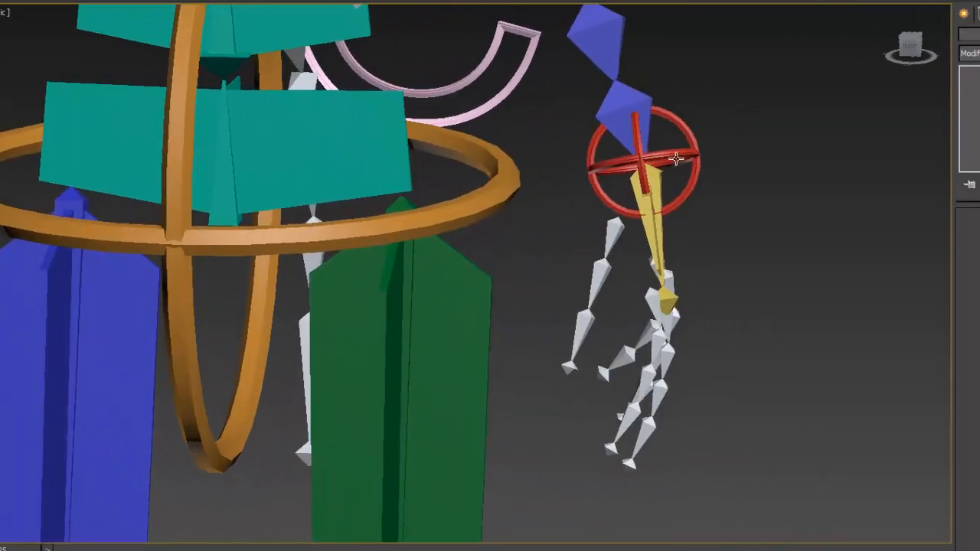
pyautogui.click(675, 152)
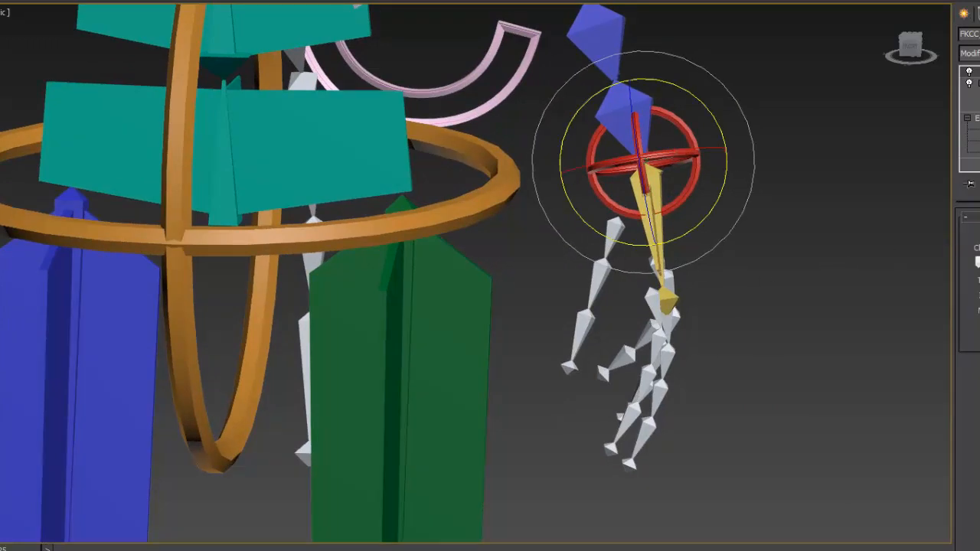
pyautogui.moveTo(975, 262)
pyautogui.mouseDown()
pyautogui.moveTo(932, 270)
pyautogui.moveTo(979, 262)
pyautogui.mouseUp()
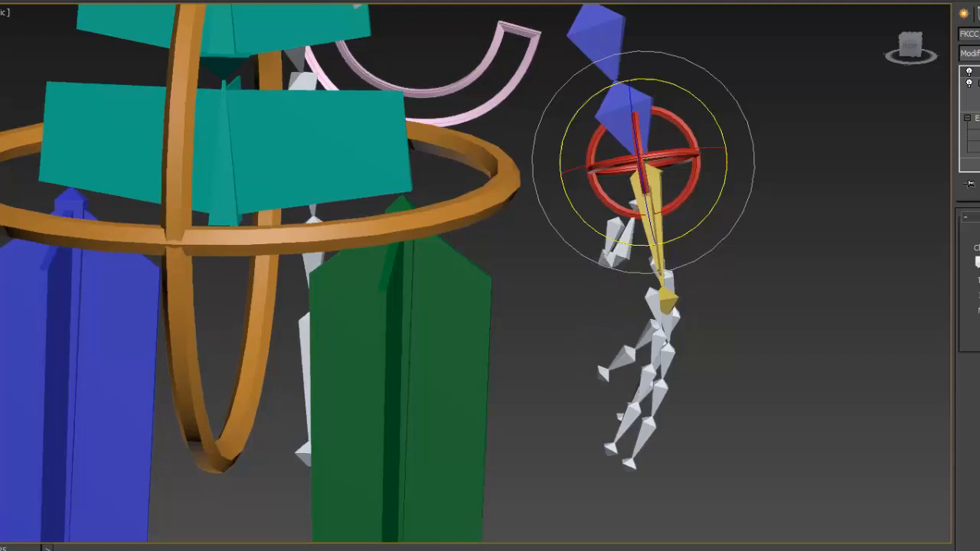
pyautogui.moveTo(979, 262)
pyautogui.mouseDown()
pyautogui.moveTo(956, 259)
pyautogui.moveTo(977, 262)
pyautogui.mouseUp()
# - Try rotating the blue arm's shoulder FK control while viewing the rig at an angle
pyautogui.moveTo(613, 82); pyautogui.dragTo(695, 373, button='middle')
pyautogui.scroll(-3, 644, 195)
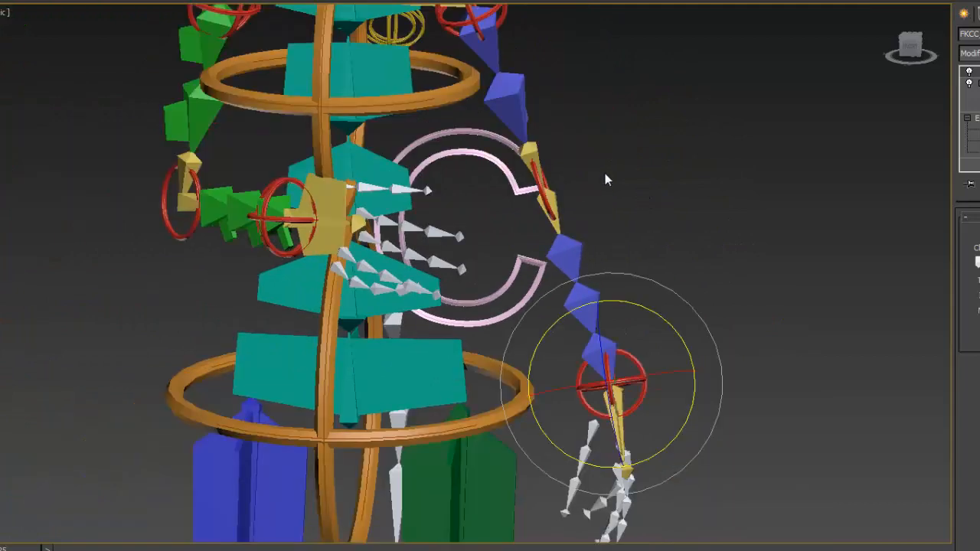
pyautogui.keyDown('alt'); pyautogui.moveTo(605, 177); pyautogui.dragTo(567, 168, button='middle'); pyautogui.keyUp('alt')
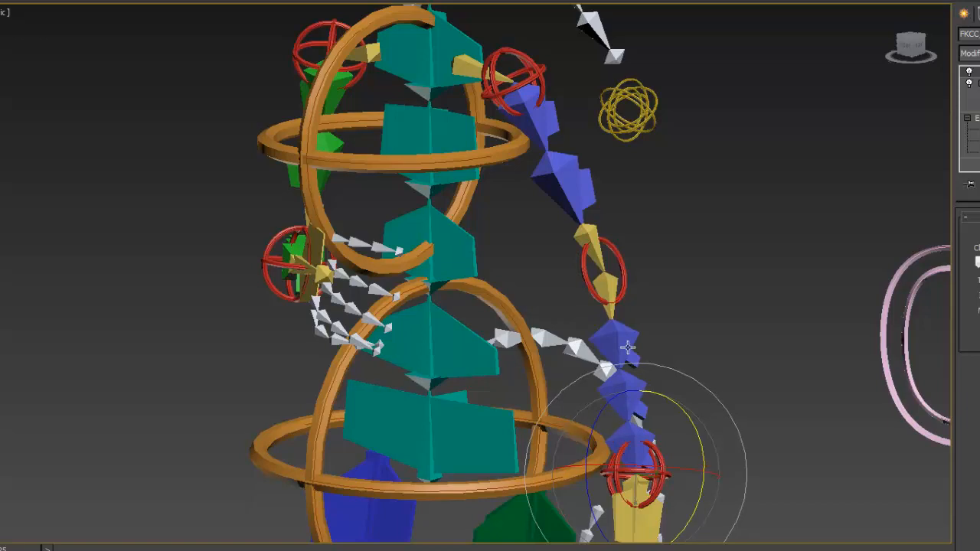
pyautogui.click(526, 65)
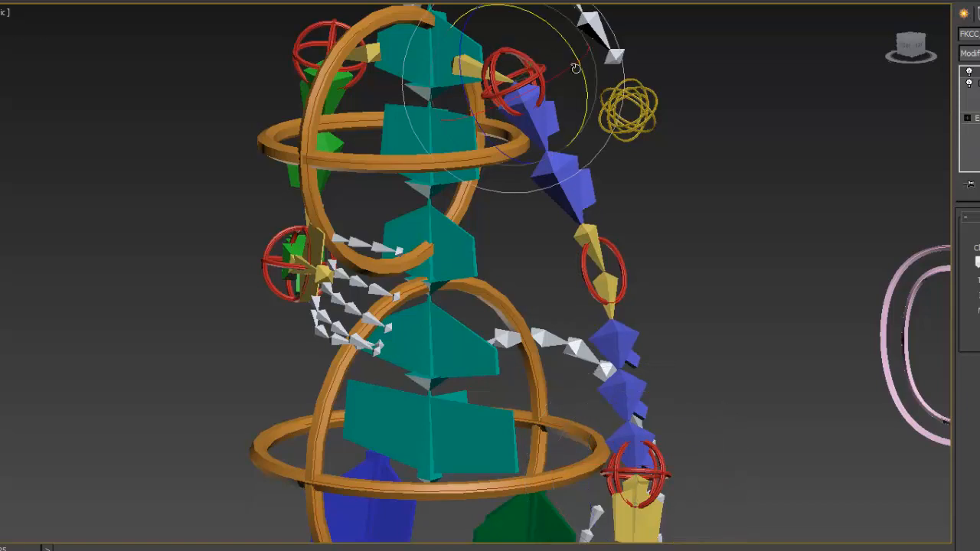
pyautogui.moveTo(575, 67); pyautogui.dragTo(557, 112)
# - Try twisting the blue arm from its shoulder FK control around further rotation axes
pyautogui.keyDown('alt'); pyautogui.moveTo(724, 228); pyautogui.dragTo(595, 223, button='middle'); pyautogui.keyUp('alt')
pyautogui.moveTo(512, 133); pyautogui.dragTo(506, 201)
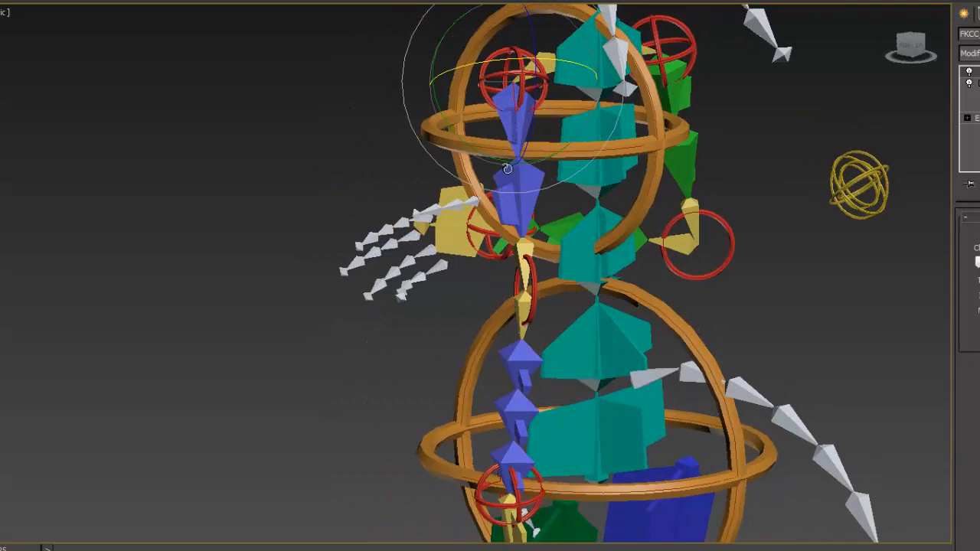
pyautogui.keyDown('alt'); pyautogui.moveTo(530, 210); pyautogui.dragTo(632, 235, button='middle'); pyautogui.keyUp('alt')
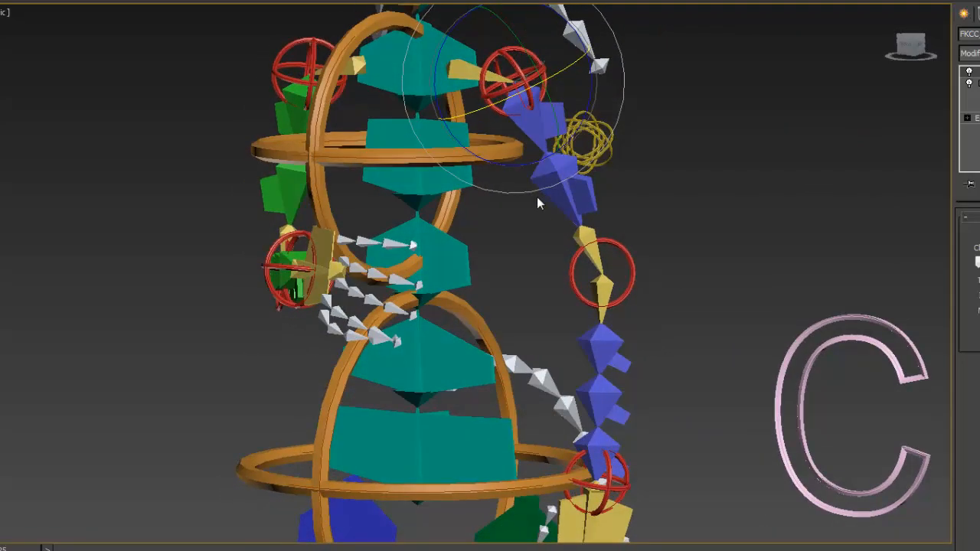
pyautogui.rightClick(711, 124)
pyautogui.moveTo(564, 72); pyautogui.dragTo(599, 72)
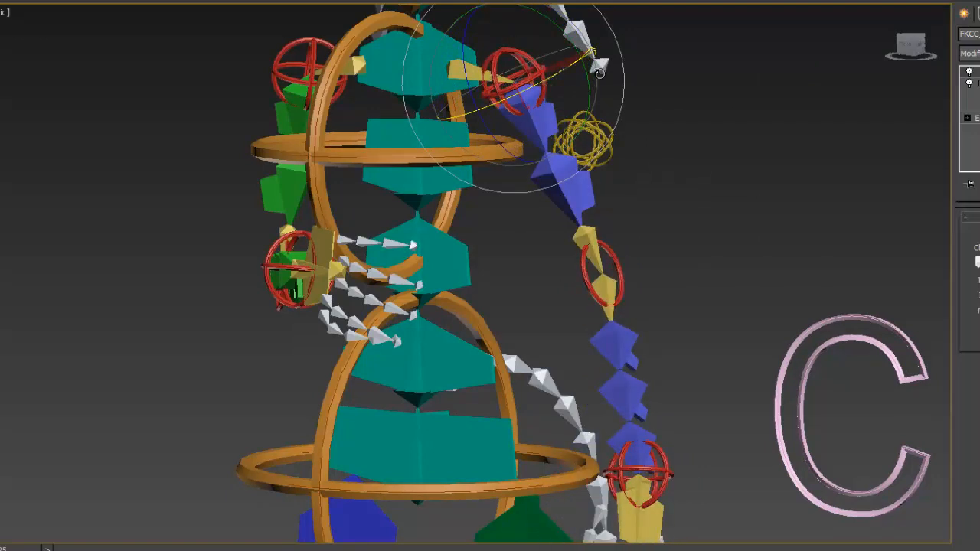
pyautogui.rightClick(599, 72)
# - Undo the last two rotations of the blue arm's shoulder FK control and clear the selection
pyautogui.click(685, 224)
pyautogui.moveTo(676, 230); pyautogui.dragTo(703, 185, button='middle')
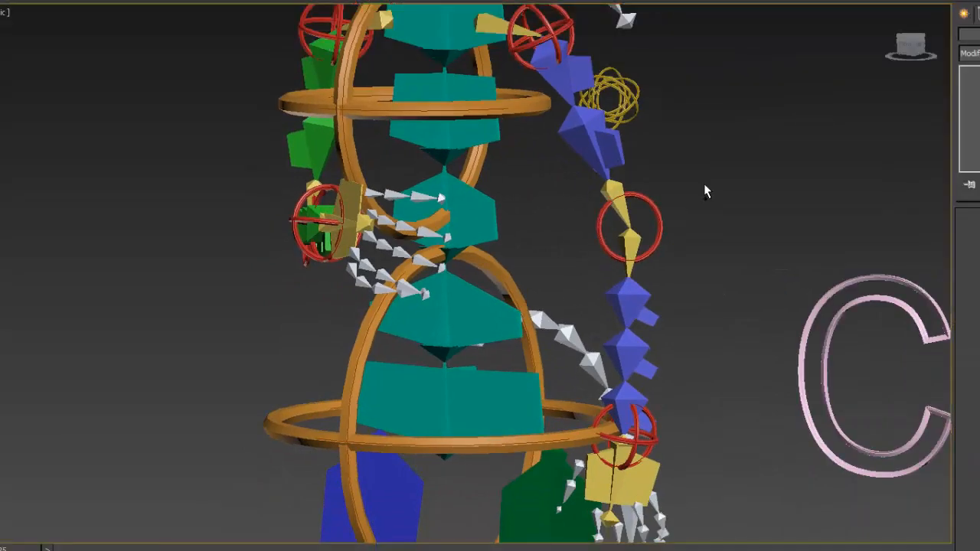
pyautogui.hotkey('ctrl', 'z')
pyautogui.hotkey('ctrl', 'z')
pyautogui.click(707, 168)
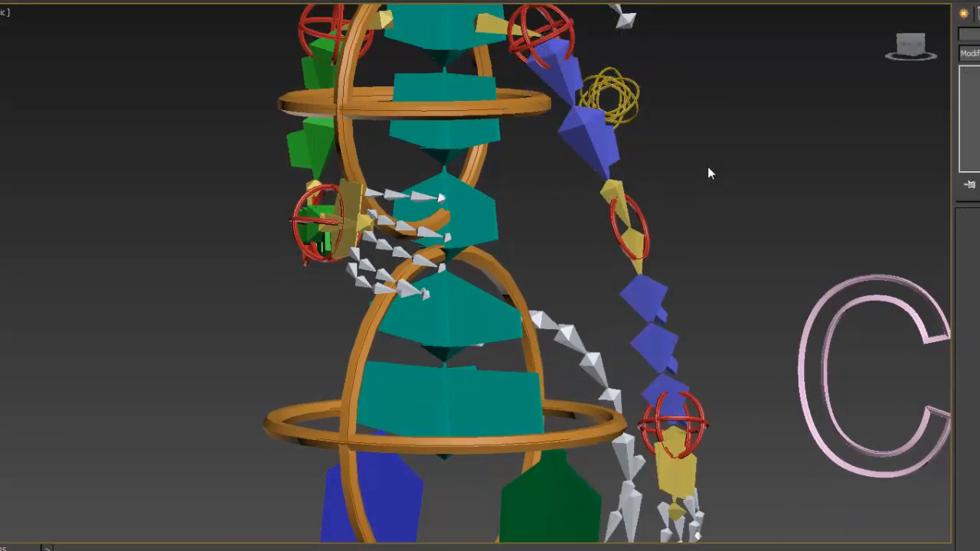
# - Test rotating the red FK elbow control of the blue arm
pyautogui.moveTo(711, 148); pyautogui.dragTo(781, 99, button='middle')
pyautogui.scroll(-3, 776, 100)
pyautogui.moveTo(675, 120); pyautogui.dragTo(773, 292, button='middle')
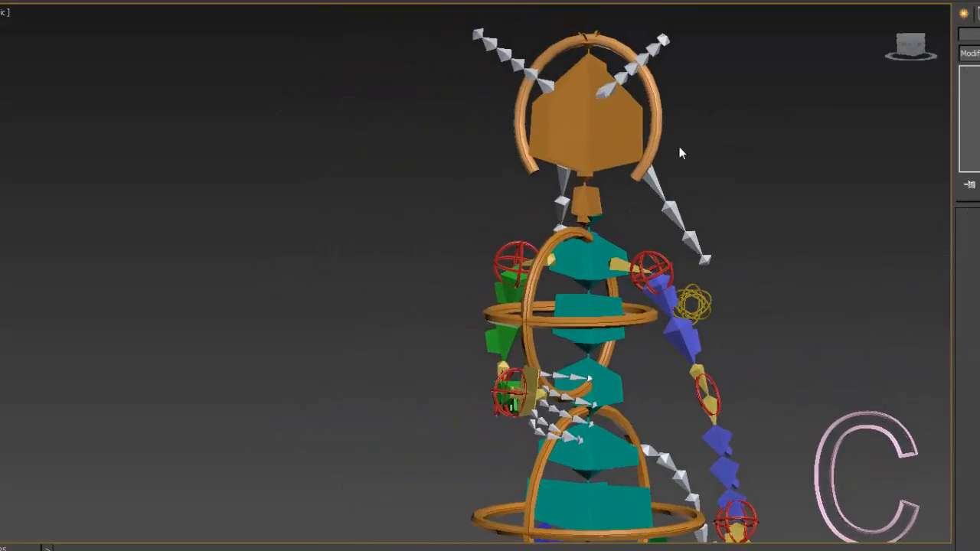
pyautogui.moveTo(695, 98); pyautogui.dragTo(756, 28, button='middle')
pyautogui.moveTo(752, 311); pyautogui.dragTo(701, 194, button='middle')
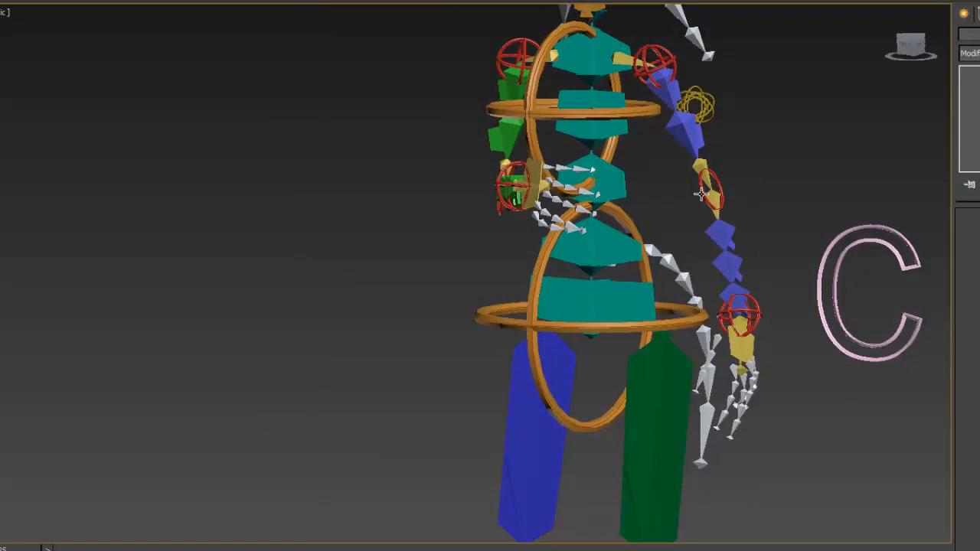
pyautogui.click(701, 191)
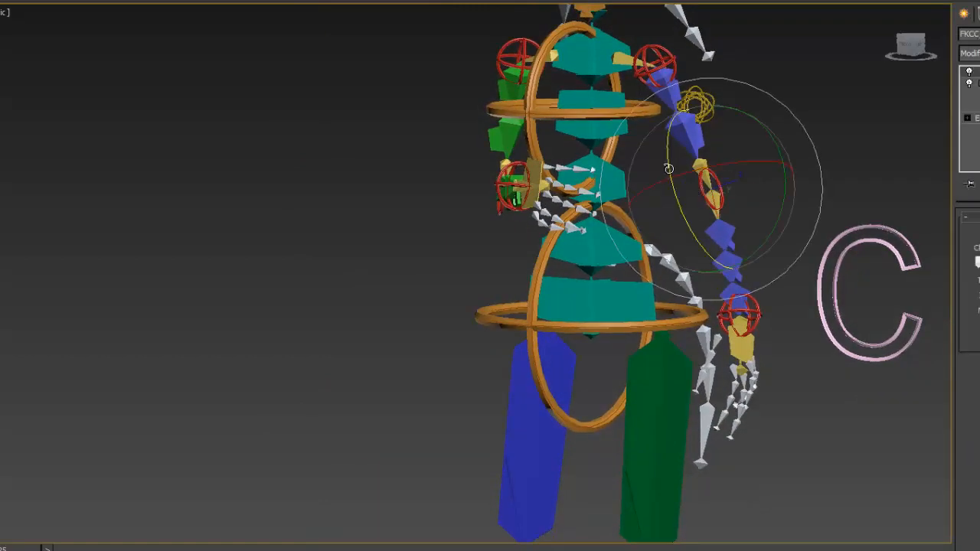
pyautogui.moveTo(668, 168); pyautogui.dragTo(722, 156)
pyautogui.moveTo(713, 158); pyautogui.dragTo(698, 203, button='middle')
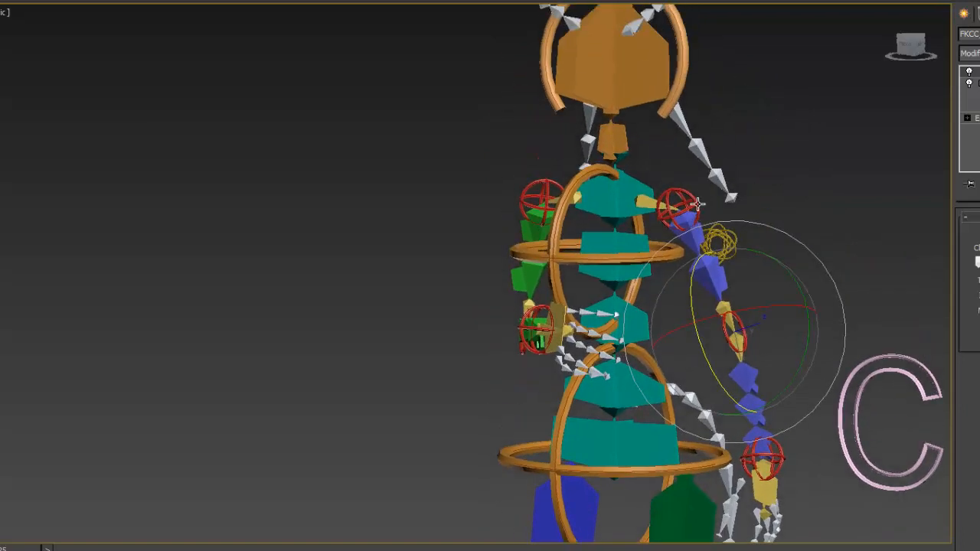
# - Select the head control ring and test rotating the character's head around its different axes
pyautogui.click(701, 96)
pyautogui.moveTo(653, 307); pyautogui.dragTo(577, 185, button='middle')
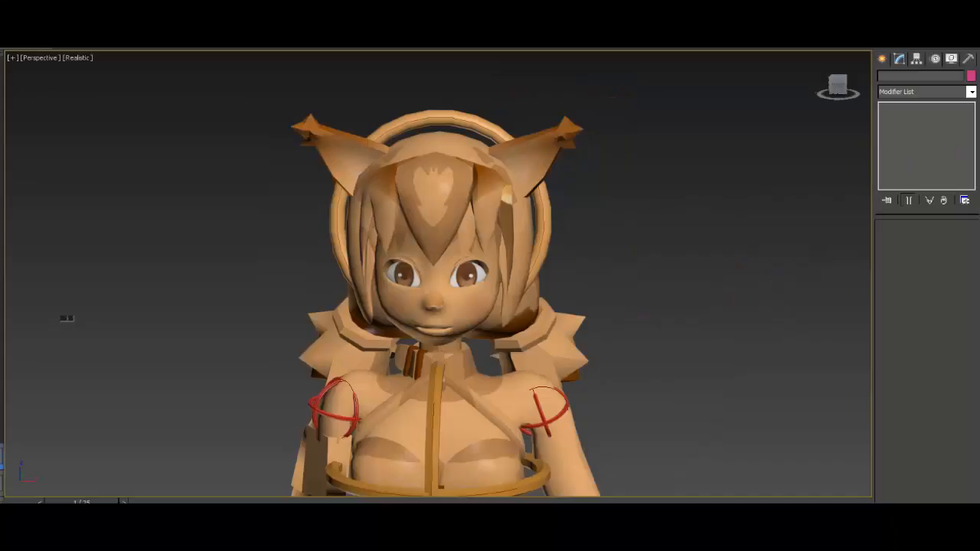
pyautogui.click(444, 115)
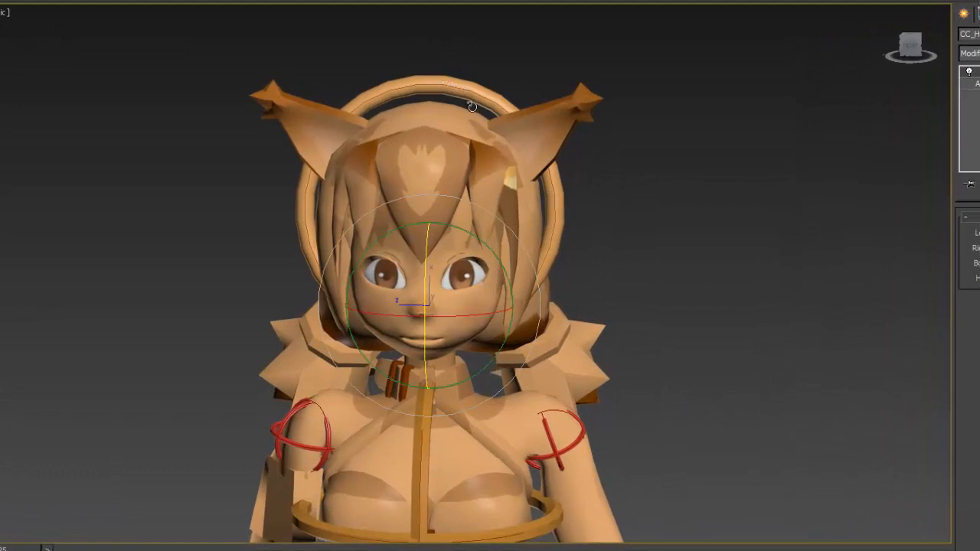
pyautogui.moveTo(477, 244)
pyautogui.mouseDown()
pyautogui.moveTo(482, 226)
pyautogui.moveTo(502, 240)
pyautogui.moveTo(481, 227)
pyautogui.moveTo(476, 257)
pyautogui.mouseUp()
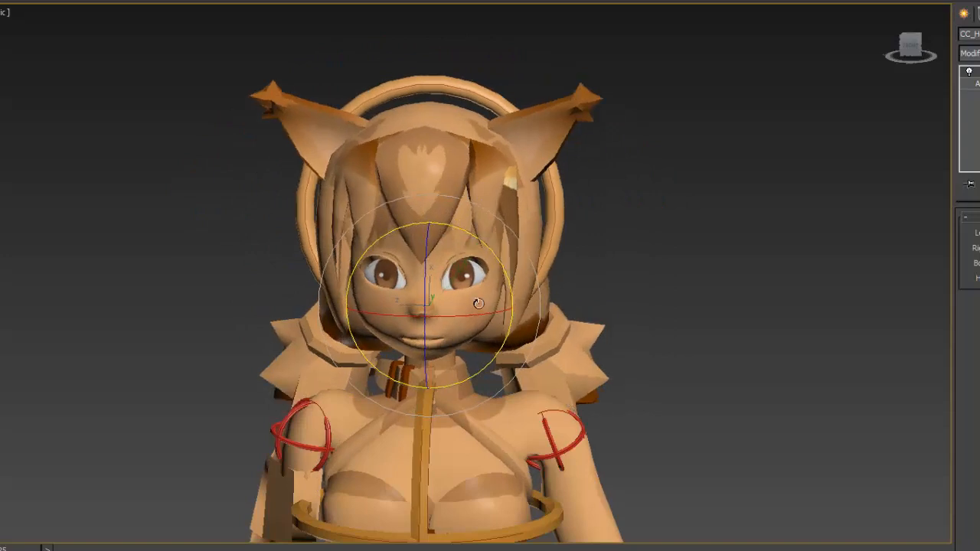
pyautogui.moveTo(477, 303); pyautogui.dragTo(502, 303)
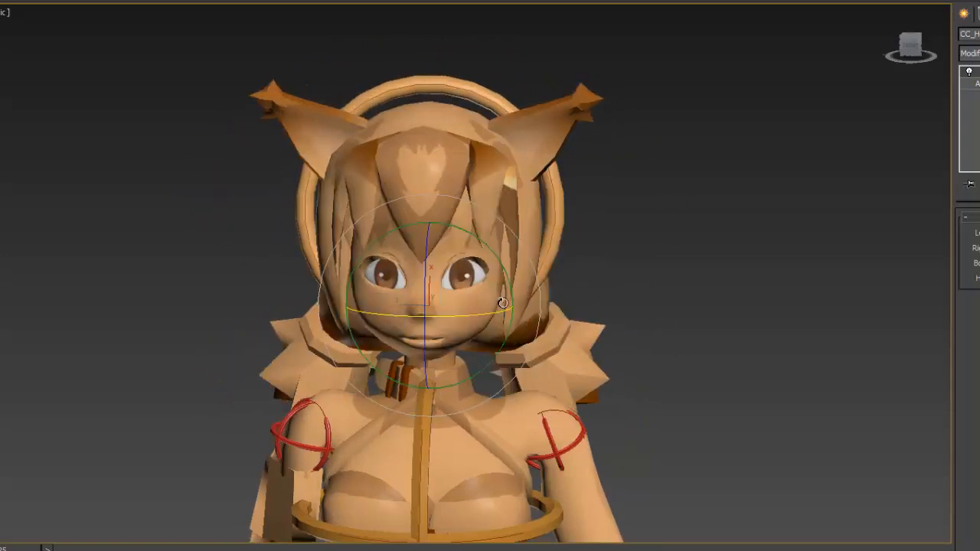
# - Try moving the head control, then clear the selection and reselect the head ring
pyautogui.press('w')
pyautogui.moveTo(459, 274)
pyautogui.mouseDown()
pyautogui.moveTo(438, 277)
pyautogui.moveTo(476, 278)
pyautogui.moveTo(458, 275)
pyautogui.mouseUp()
pyautogui.click(455, 93)
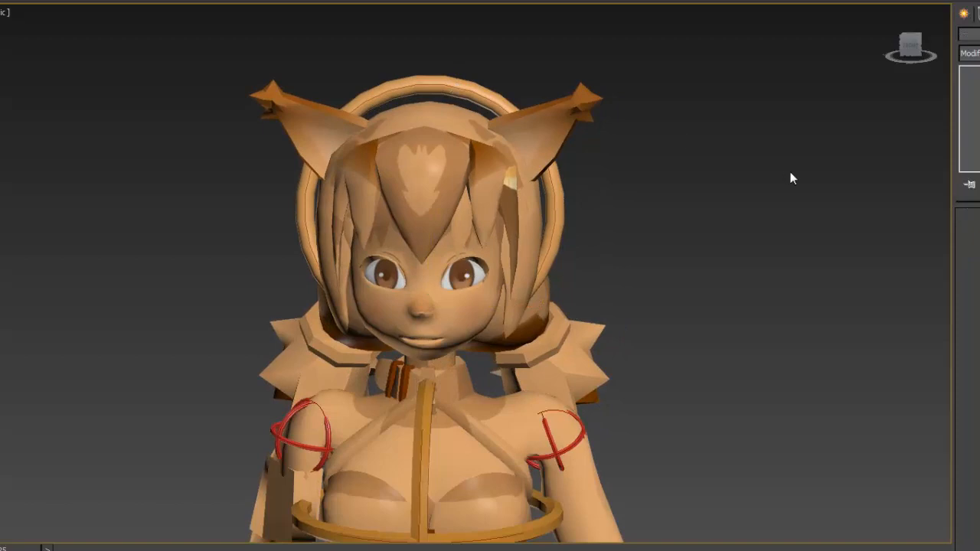
pyautogui.click(451, 85)
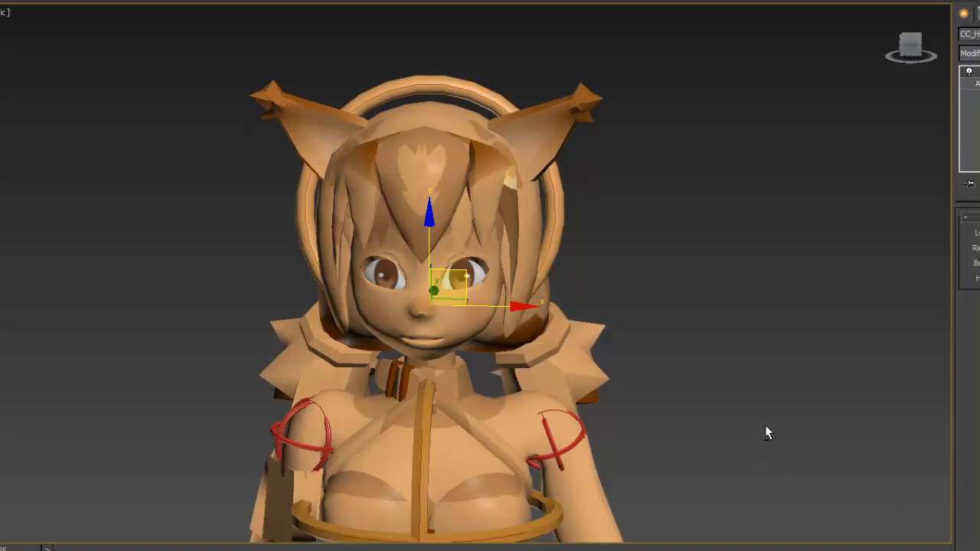
# - Test tilting the head control back and forth from the side, and close the Reminders pop-up
pyautogui.keyDown('alt'); pyautogui.moveTo(769, 399); pyautogui.dragTo(638, 399, button='middle'); pyautogui.keyUp('alt')
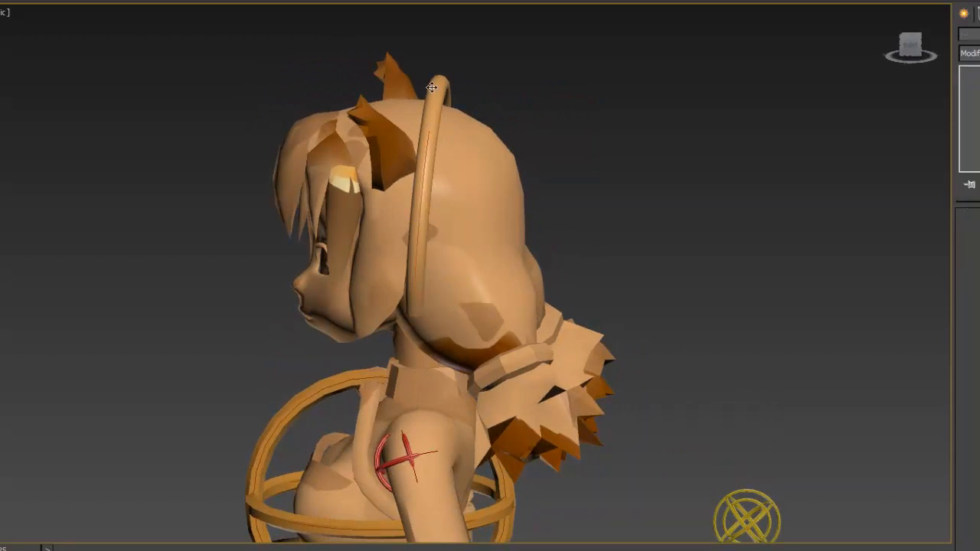
pyautogui.press('e')
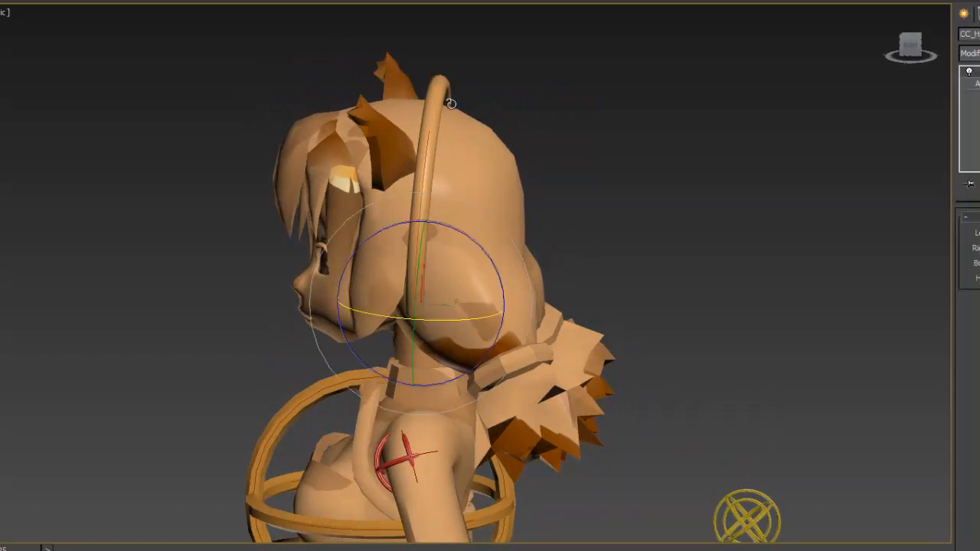
pyautogui.moveTo(448, 227); pyautogui.dragTo(473, 242)
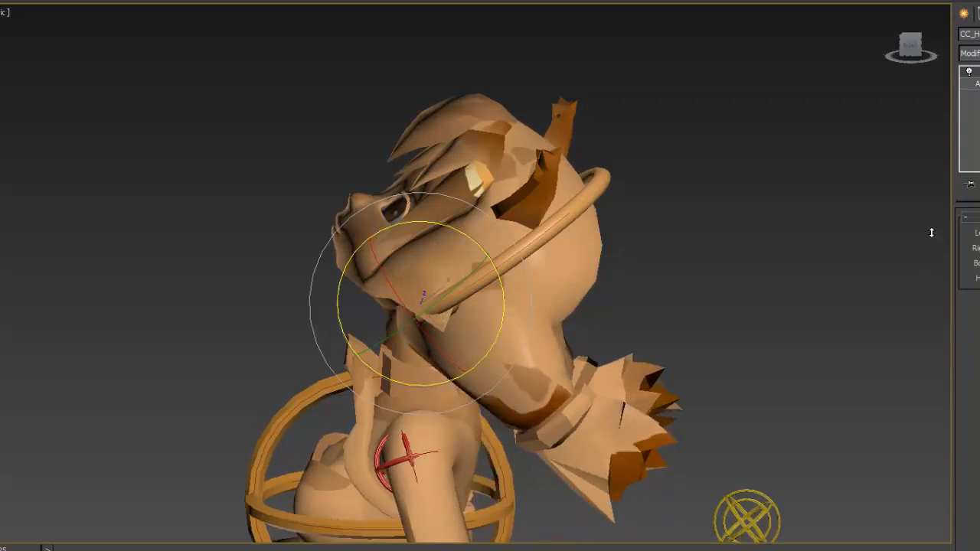
pyautogui.rightClick(710, 205)
pyautogui.click(687, 166)
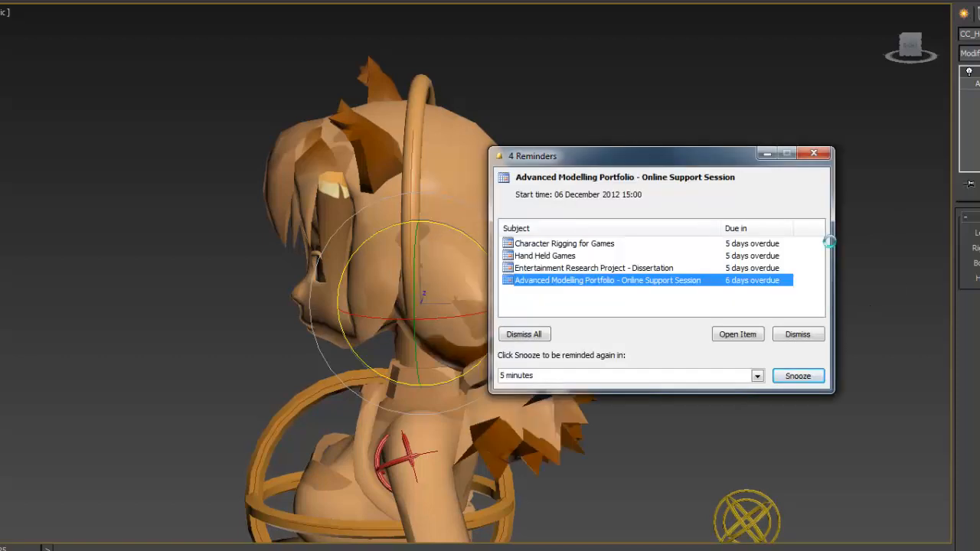
pyautogui.click(815, 155)
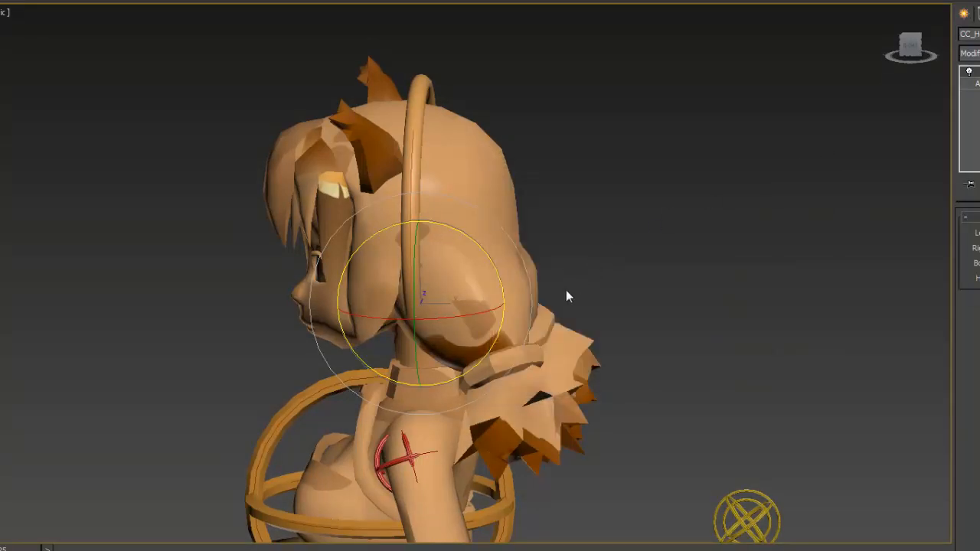
# - Test rotating the yellow tail control behind the character's back
pyautogui.keyDown('alt'); pyautogui.moveTo(566, 297); pyautogui.dragTo(649, 330, button='middle'); pyautogui.keyUp('alt')
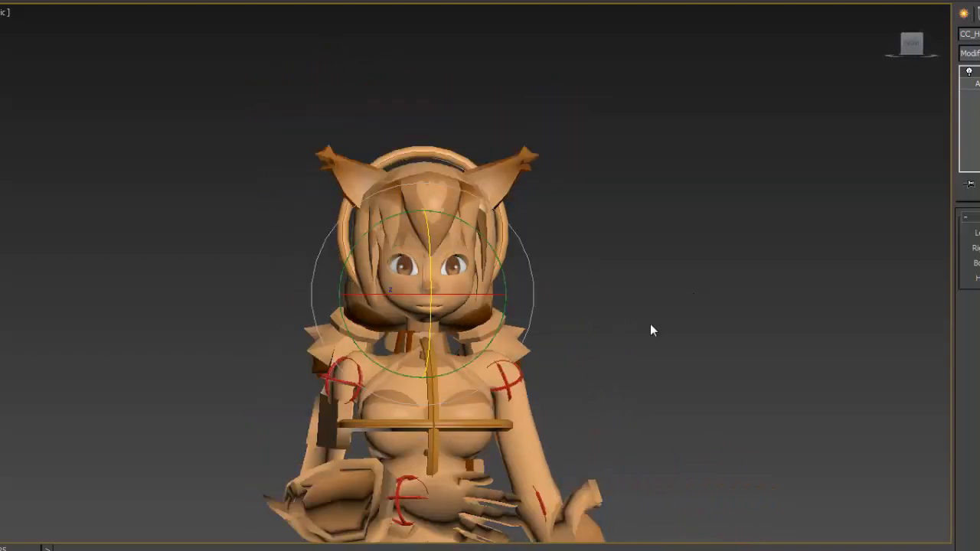
pyautogui.moveTo(602, 378); pyautogui.dragTo(618, 288, button='middle')
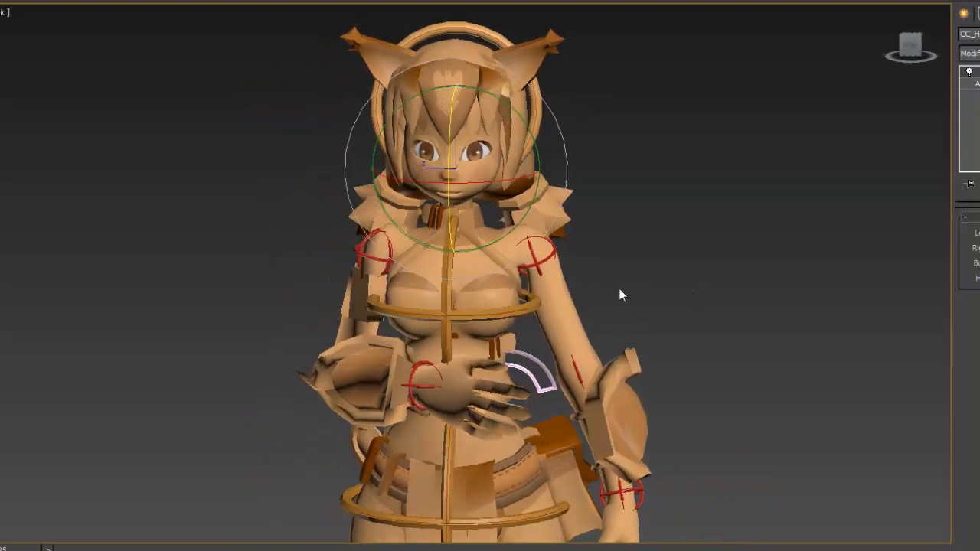
pyautogui.moveTo(594, 361); pyautogui.dragTo(492, 247, button='middle')
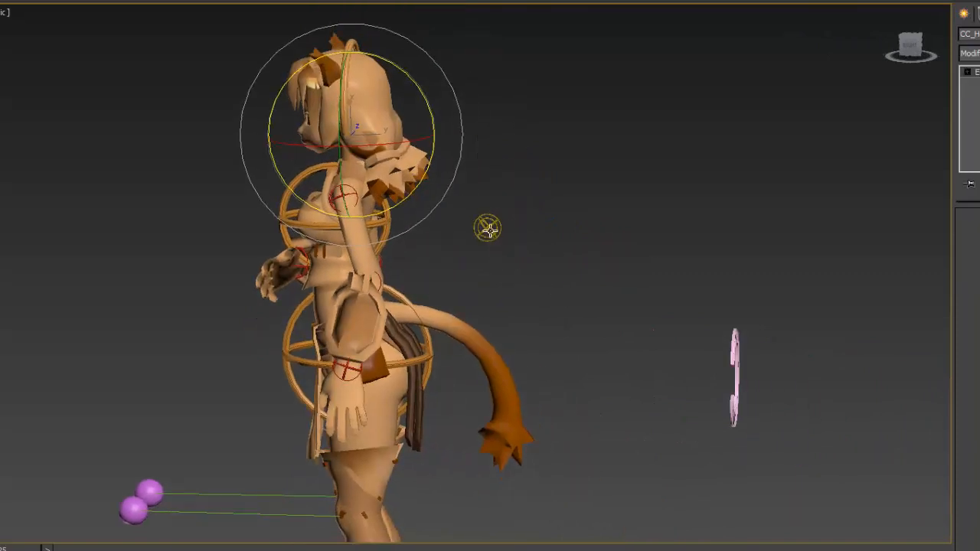
pyautogui.click(487, 228)
pyautogui.moveTo(422, 258)
pyautogui.mouseDown()
pyautogui.moveTo(406, 245)
pyautogui.moveTo(432, 253)
pyautogui.moveTo(414, 256)
pyautogui.mouseUp()
pyautogui.rightClick(414, 256)
pyautogui.moveTo(401, 298); pyautogui.dragTo(418, 313)
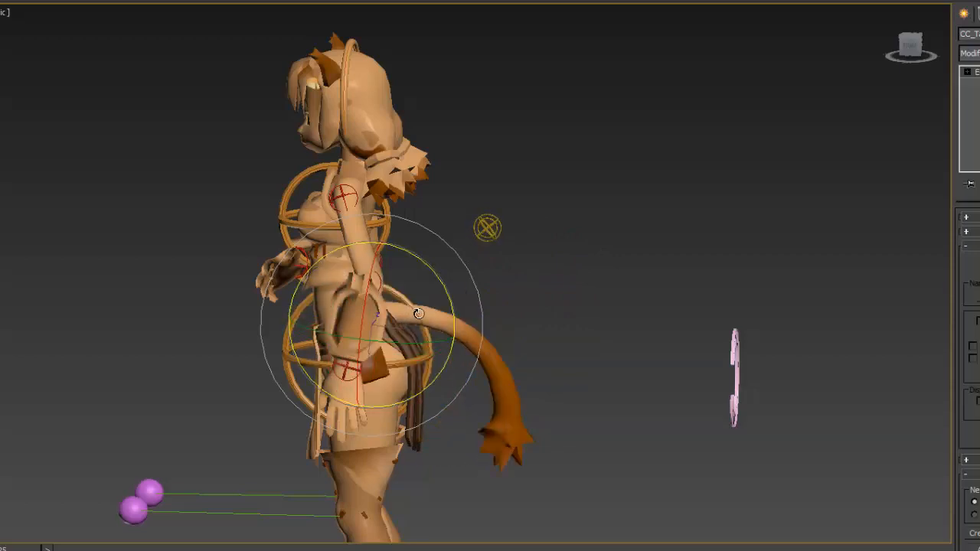
# - Test tilting the upper body with the pink C-shaped centre control
pyautogui.click(548, 292)
pyautogui.click(736, 349)
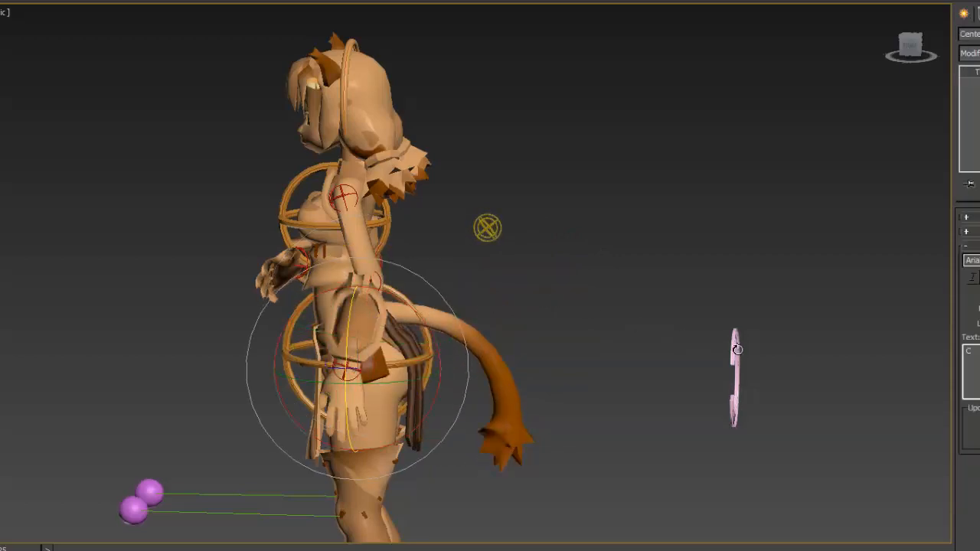
pyautogui.moveTo(414, 306); pyautogui.dragTo(435, 298)
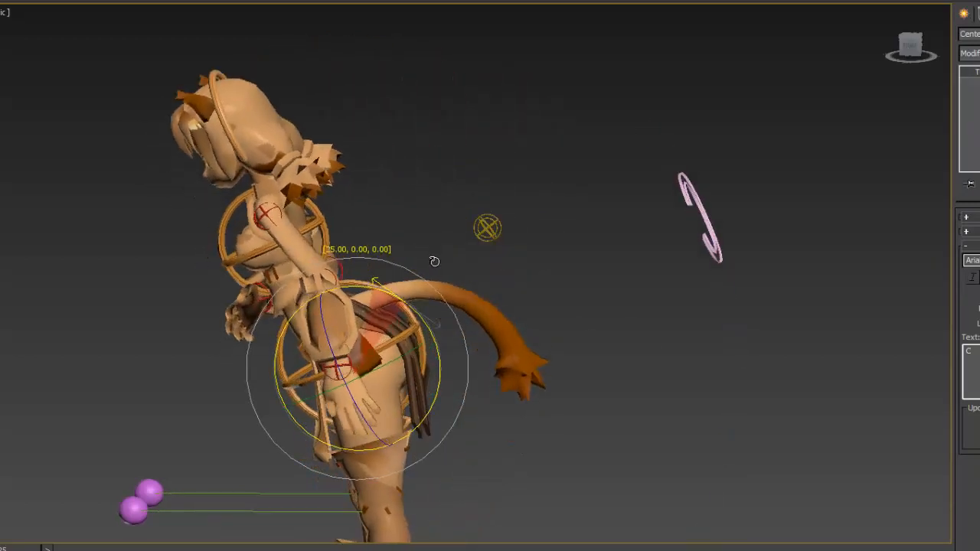
# - Reset the shoulder FK control of the bent arm with Transform To Zero
pyautogui.keyDown('alt'); pyautogui.moveTo(449, 295); pyautogui.dragTo(539, 329, button='middle'); pyautogui.keyUp('alt')
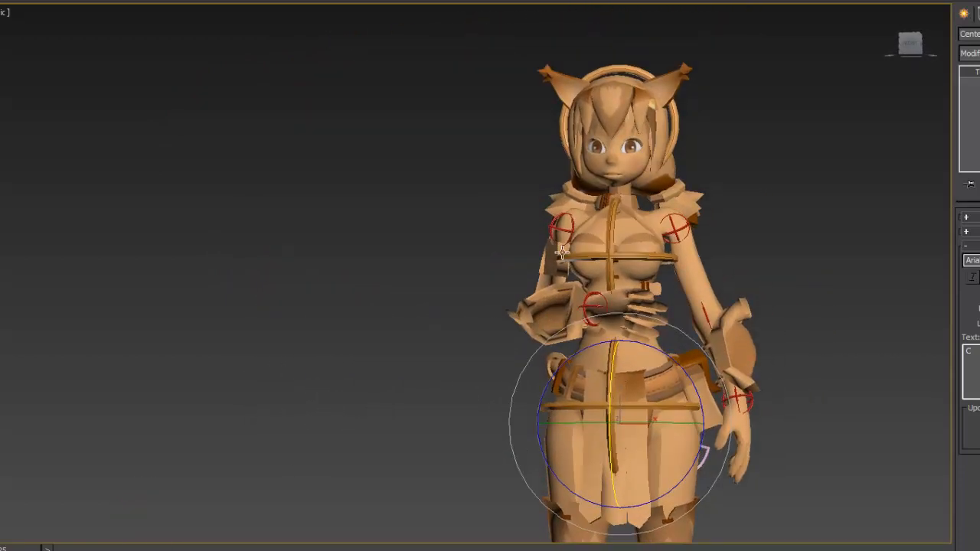
pyautogui.click(555, 228)
pyautogui.rightClick(328, 185)
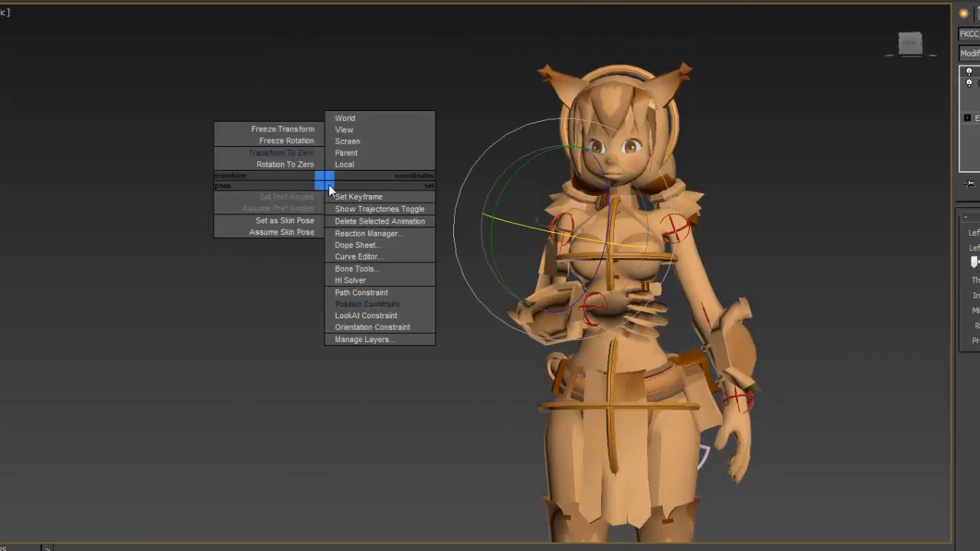
pyautogui.click(306, 153)
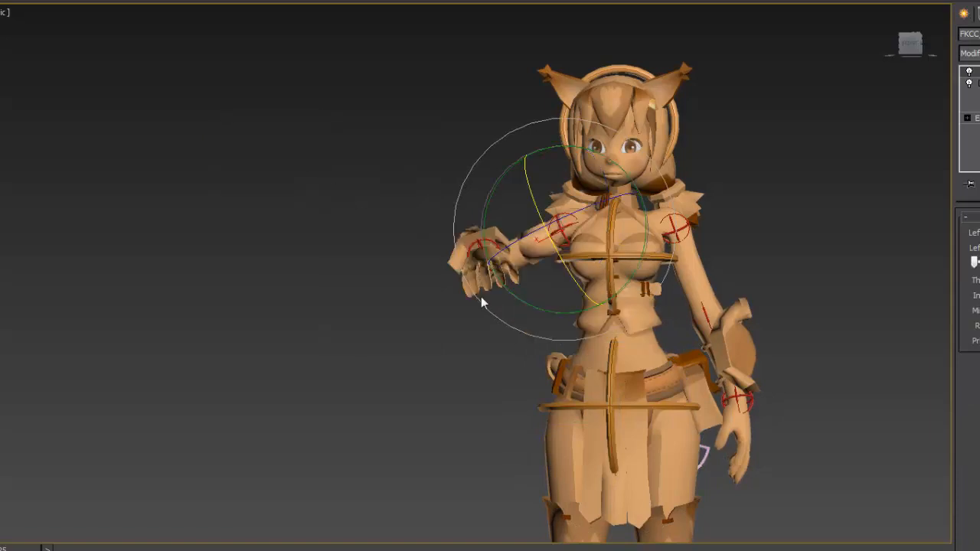
pyautogui.keyDown('alt'); pyautogui.moveTo(474, 313); pyautogui.dragTo(691, 374, button='middle'); pyautogui.keyUp('alt')
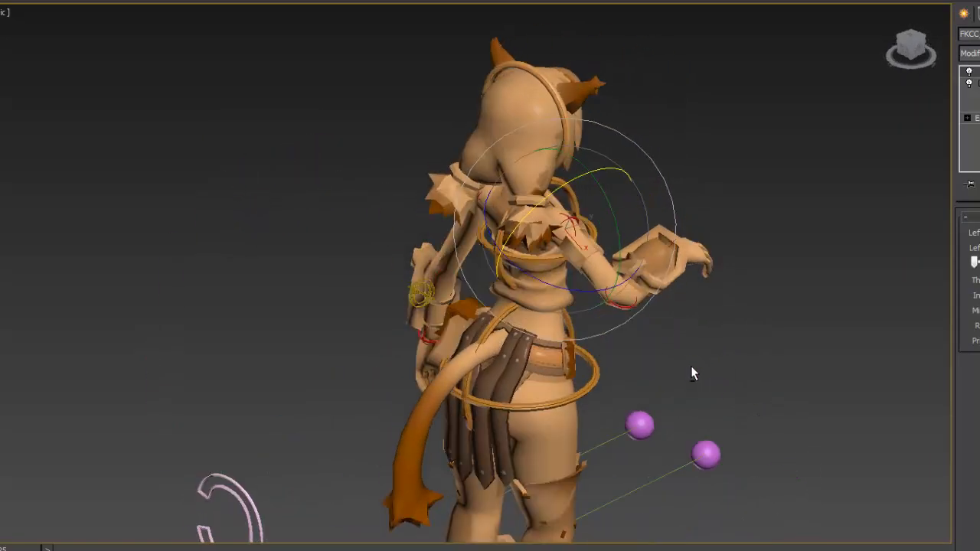
# - Reset the bent arm's elbow FK control with Transform To Zero and clear the selection
pyautogui.click(621, 307)
pyautogui.keyDown('alt'); pyautogui.moveTo(639, 326); pyautogui.dragTo(430, 344, button='middle'); pyautogui.keyUp('alt')
pyautogui.rightClick(436, 295)
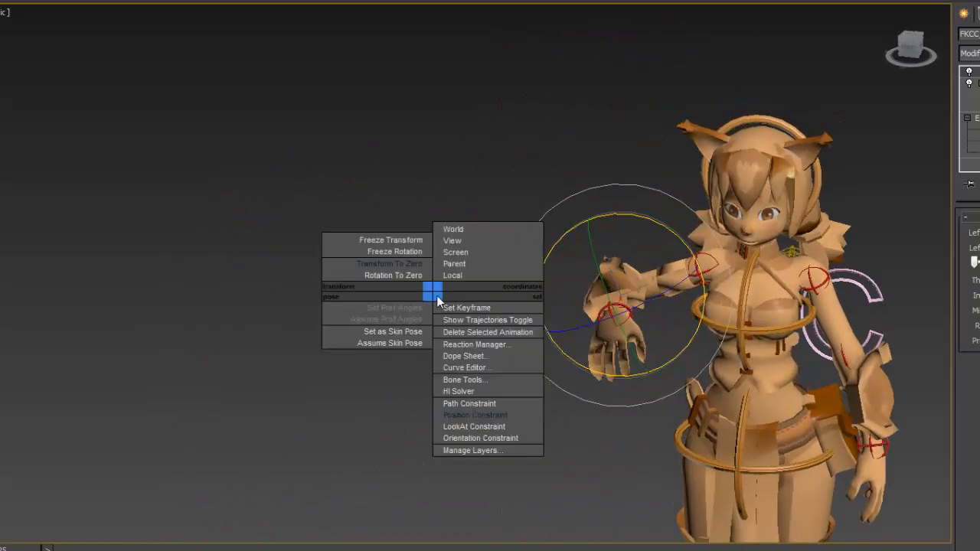
pyautogui.click(401, 267)
pyautogui.click(493, 411)
pyautogui.moveTo(661, 411); pyautogui.dragTo(564, 384, button='middle')
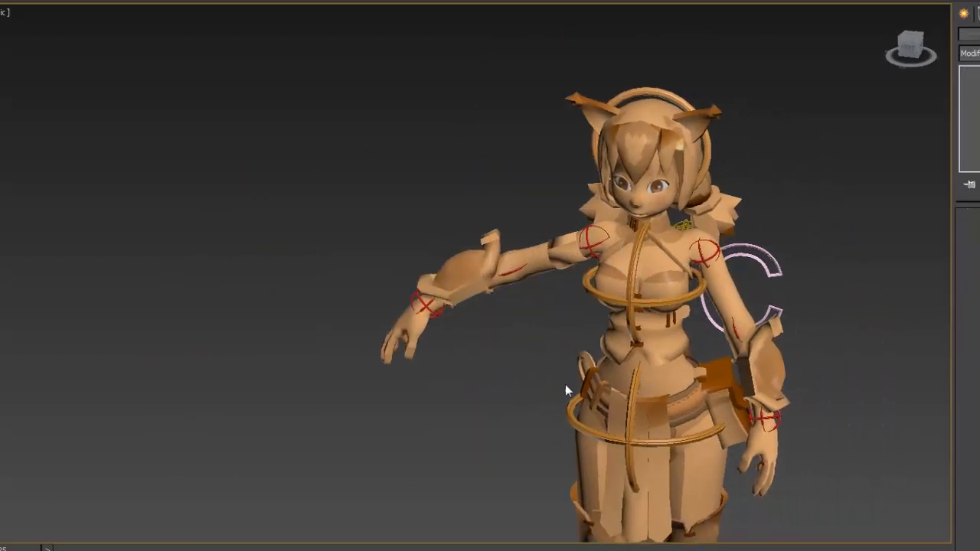
# - Reset the shoulder FK control of the lowered arm with Transform To Zero
pyautogui.click(712, 242)
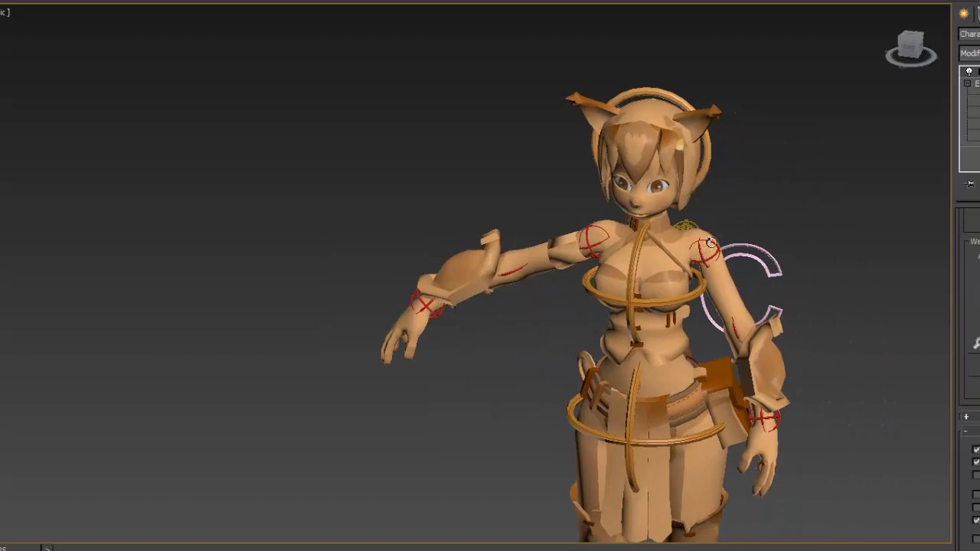
pyautogui.click(711, 245)
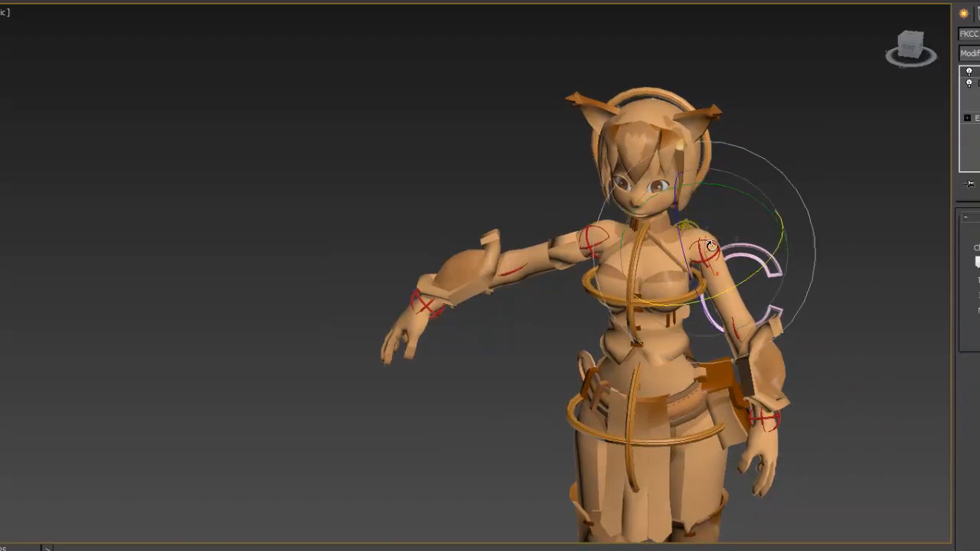
pyautogui.rightClick(334, 231)
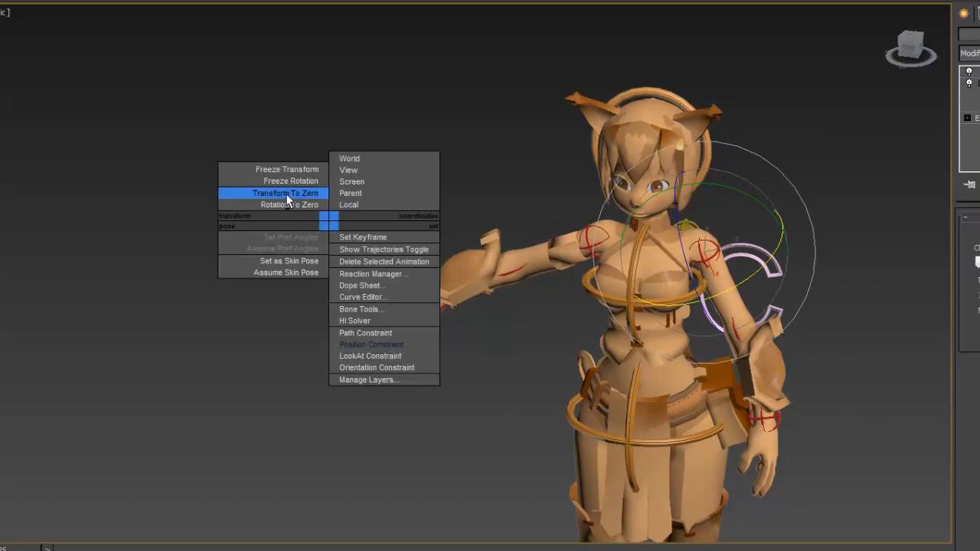
pyautogui.click(306, 193)
# - Test rotating the torso with the orange chest control, then undo the rotation
pyautogui.keyDown('alt'); pyautogui.moveTo(520, 315); pyautogui.dragTo(608, 272, button='middle'); pyautogui.keyUp('alt')
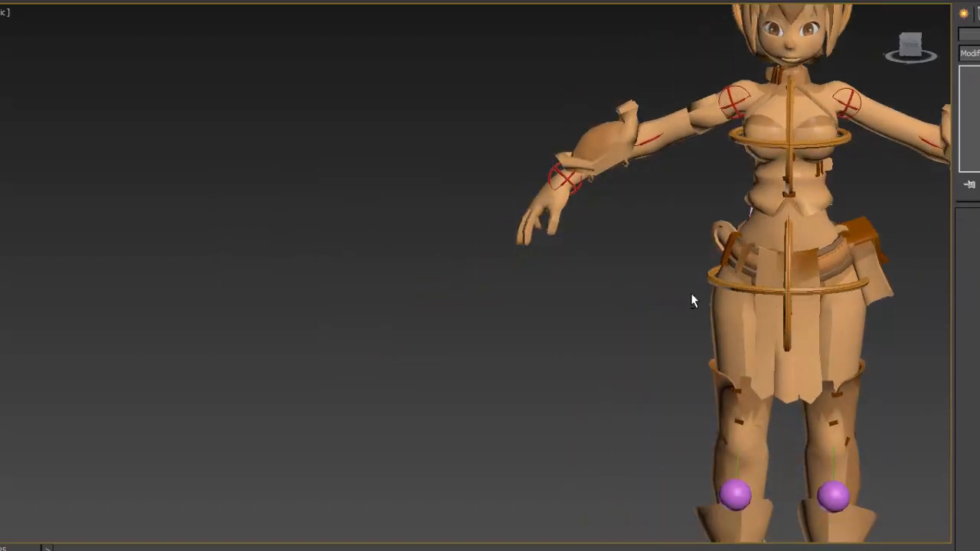
pyautogui.moveTo(712, 308); pyautogui.dragTo(522, 373, button='middle')
pyautogui.moveTo(568, 353); pyautogui.dragTo(537, 288, button='middle')
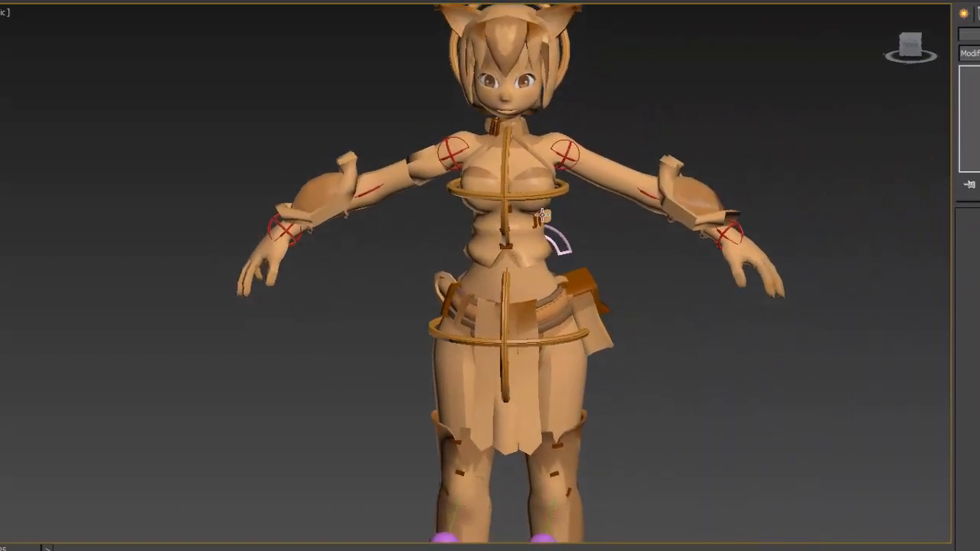
pyautogui.click(543, 199)
pyautogui.moveTo(552, 230); pyautogui.dragTo(497, 256)
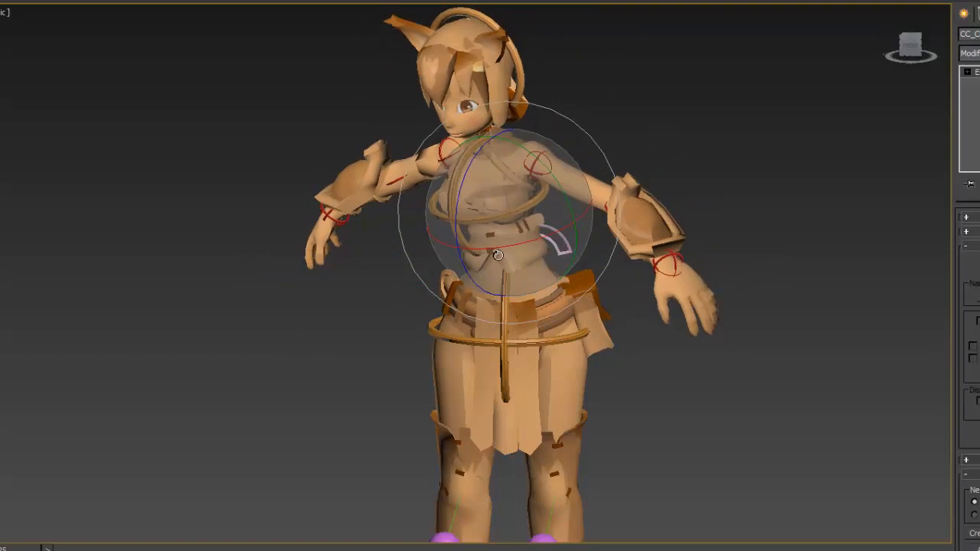
pyautogui.hotkey('ctrl', 'z')
# - Test rotating the orange hip control, then undo the rotation and clear the selection
pyautogui.click(545, 341)
pyautogui.moveTo(527, 333); pyautogui.dragTo(541, 278)
pyautogui.hotkey('ctrl', 'z')
pyautogui.click(486, 220)
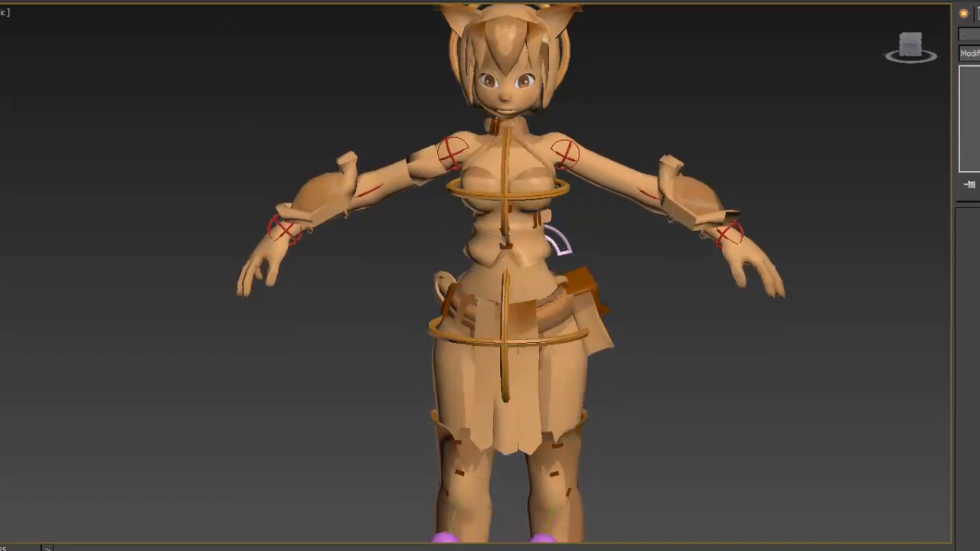
# - Switch the layer visibility to hide the character mesh and show the rig bones
pyautogui.click(228, 0)
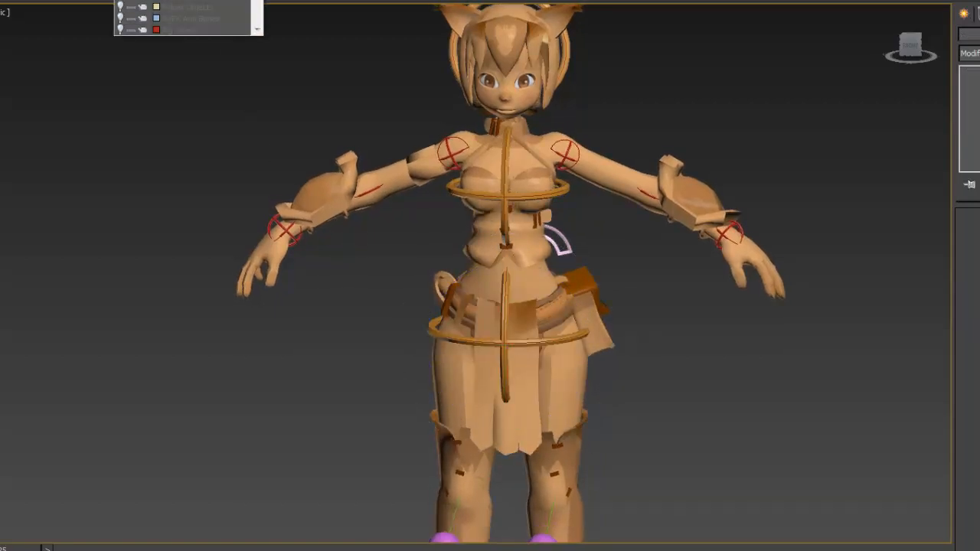
pyautogui.click(120, 0)
pyautogui.click(119, 30)
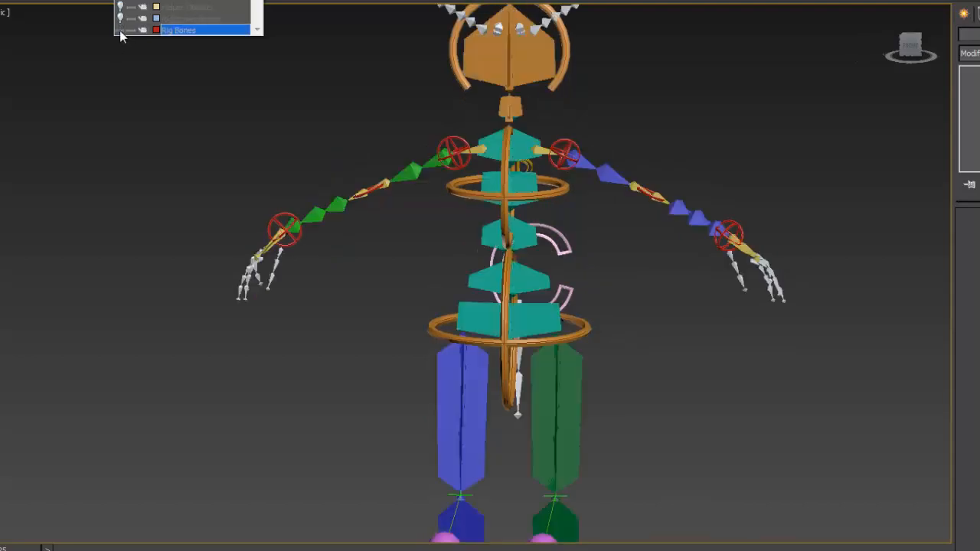
pyautogui.click(328, 329)
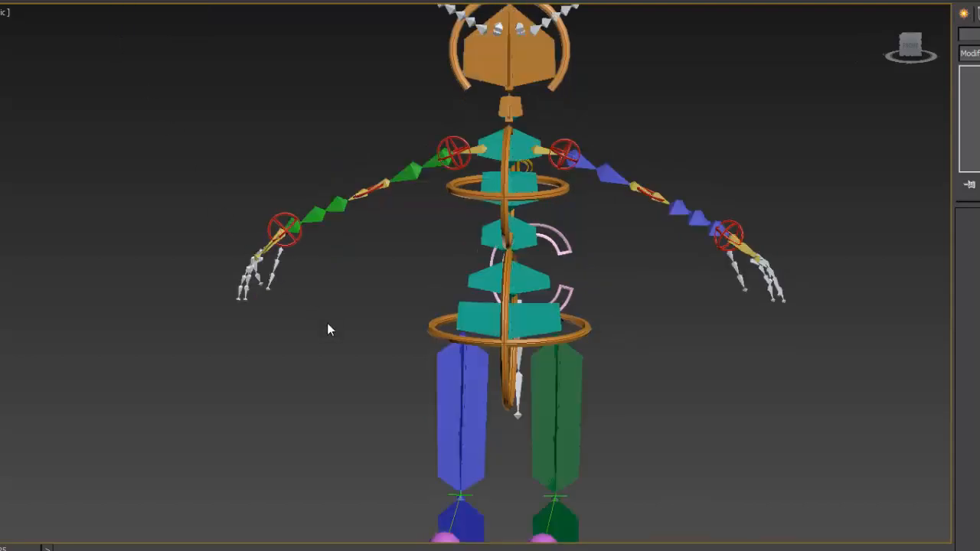
# - Try rotating the chest control with the spine bones displayed, and cancel the rotation
pyautogui.click(540, 194)
pyautogui.moveTo(574, 226); pyautogui.dragTo(486, 238)
pyautogui.rightClick(486, 238)
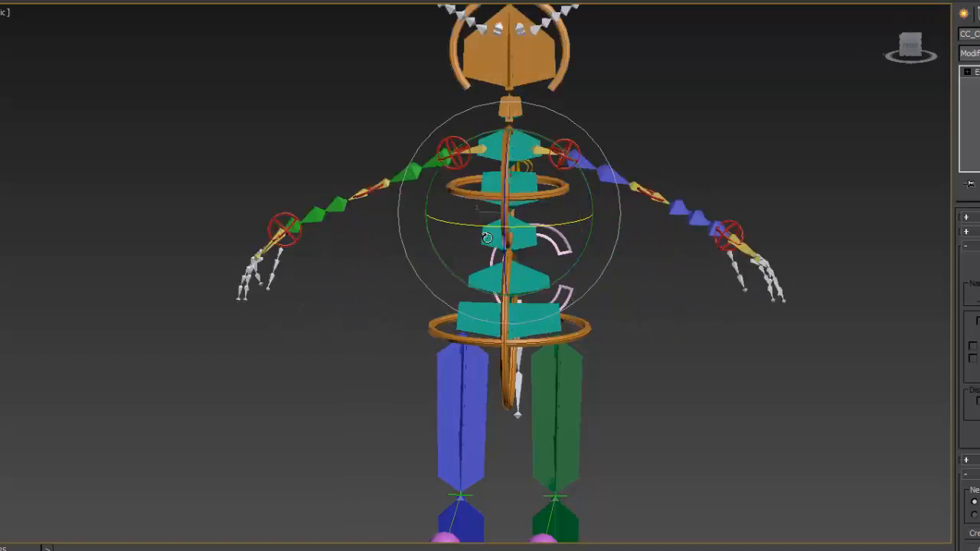
# - Try rotating the orange hip control with the spine bones displayed, and cancel the rotation
pyautogui.click(536, 344)
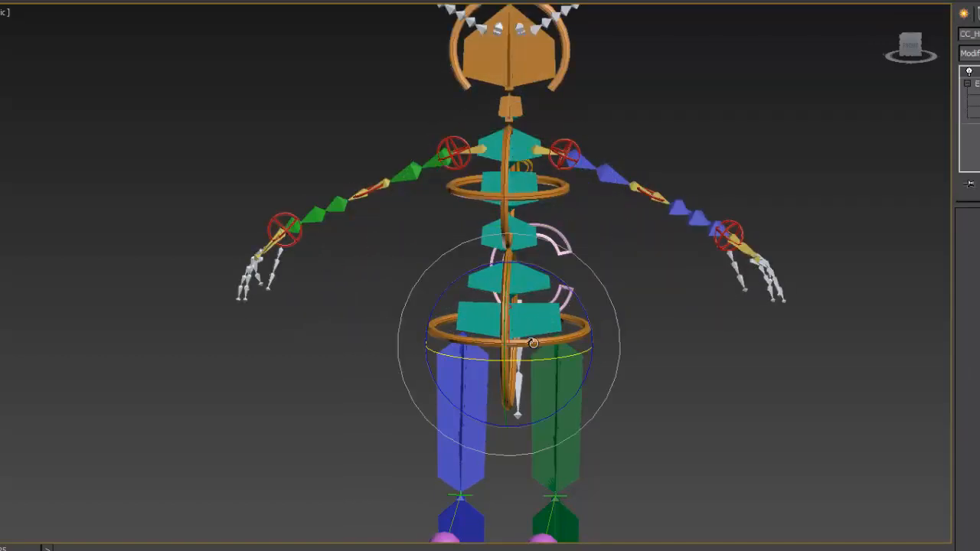
pyautogui.moveTo(545, 358); pyautogui.dragTo(475, 378)
pyautogui.rightClick(478, 376)
# - Show the Helper Objects layer so the helpers appear along the spine bones
pyautogui.click(526, 234)
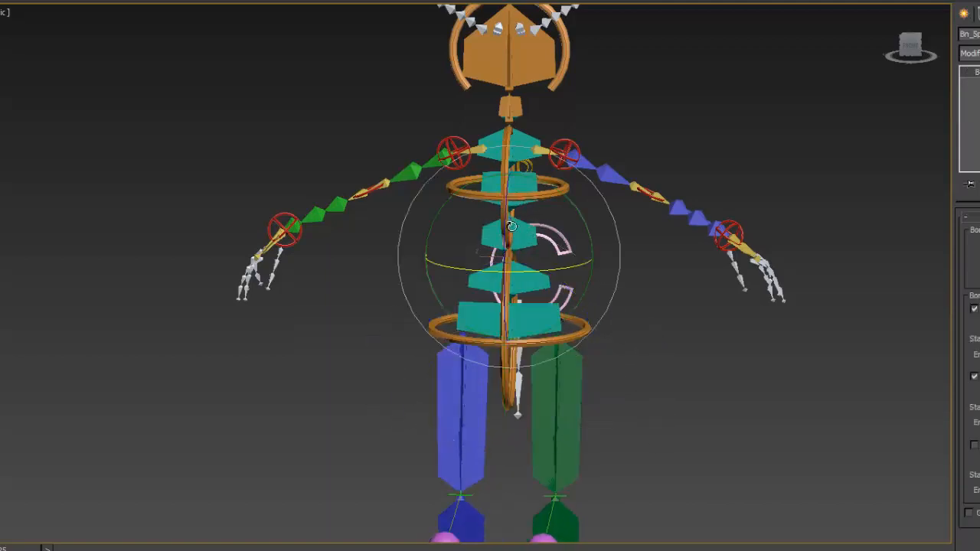
pyautogui.scroll(6, 597, 210)
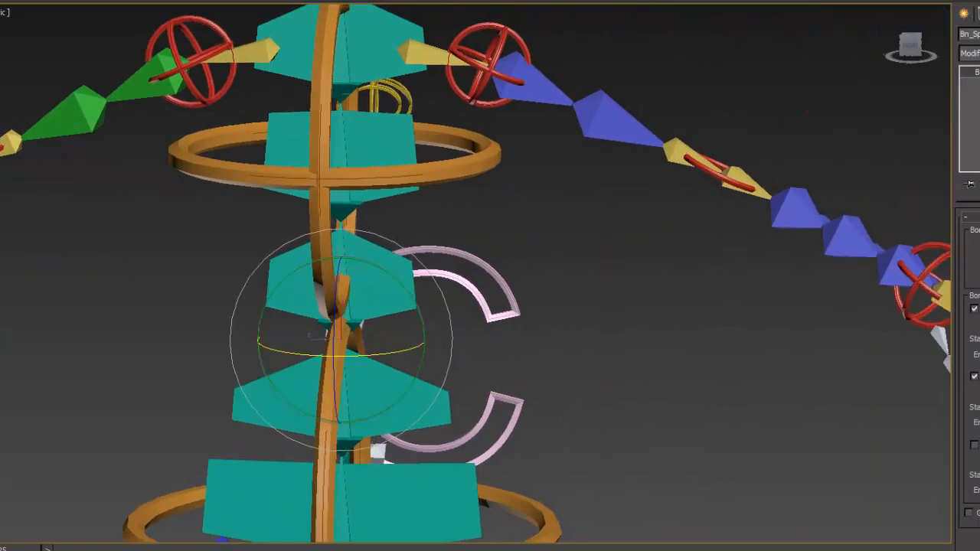
pyautogui.click(184, 1)
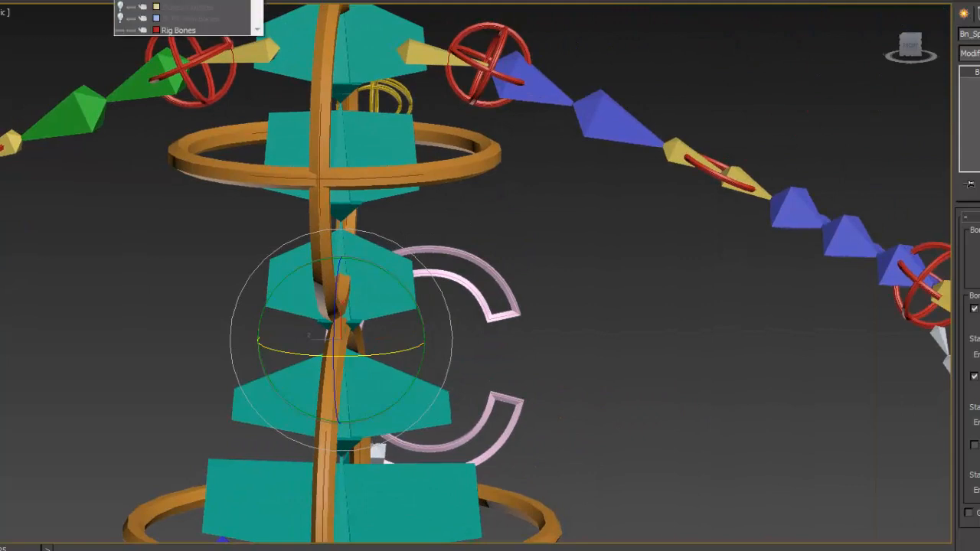
pyautogui.click(119, 7)
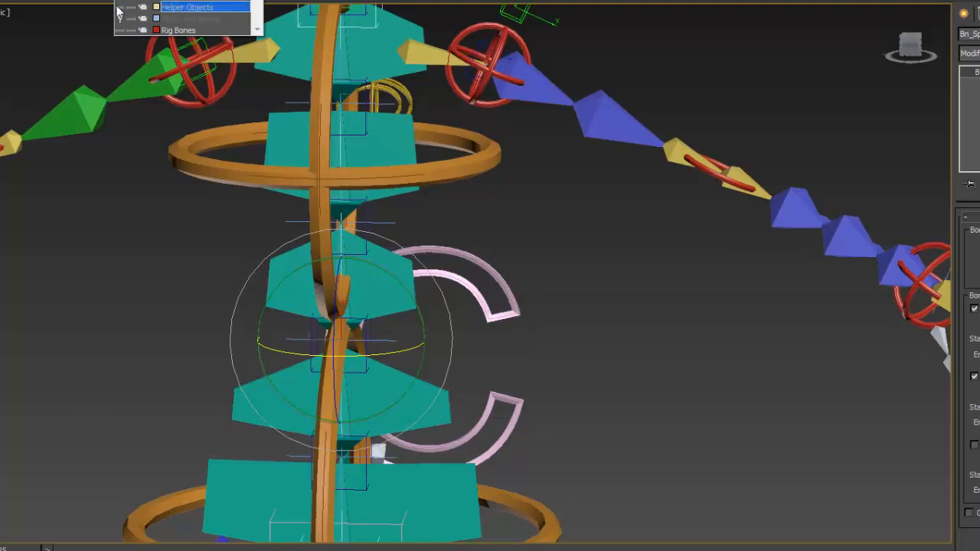
pyautogui.click(671, 369)
# - Select the mid-spine IK handle and examine the expression that drives its Swivel Angle from the chest and hip controls
pyautogui.click(394, 222)
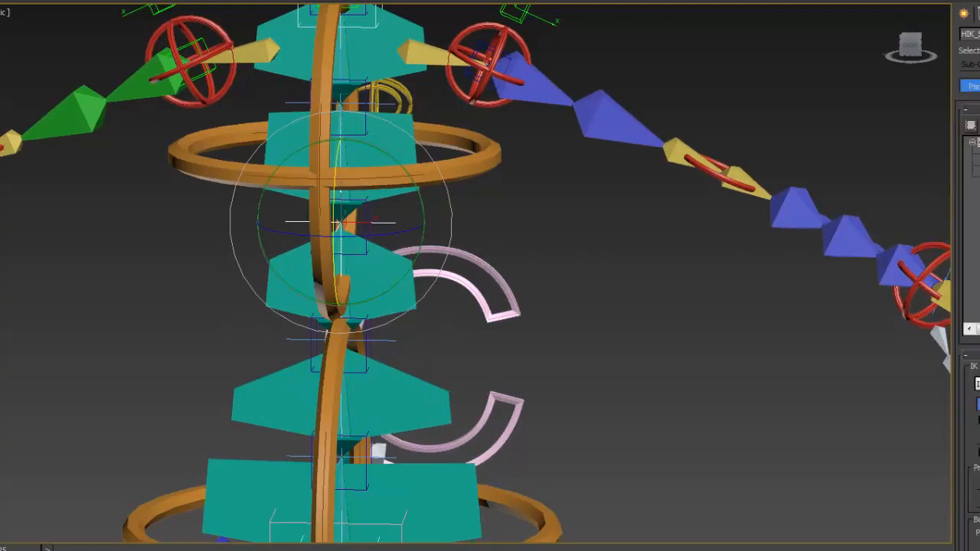
pyautogui.moveTo(182, 36); pyautogui.dragTo(97, 32)
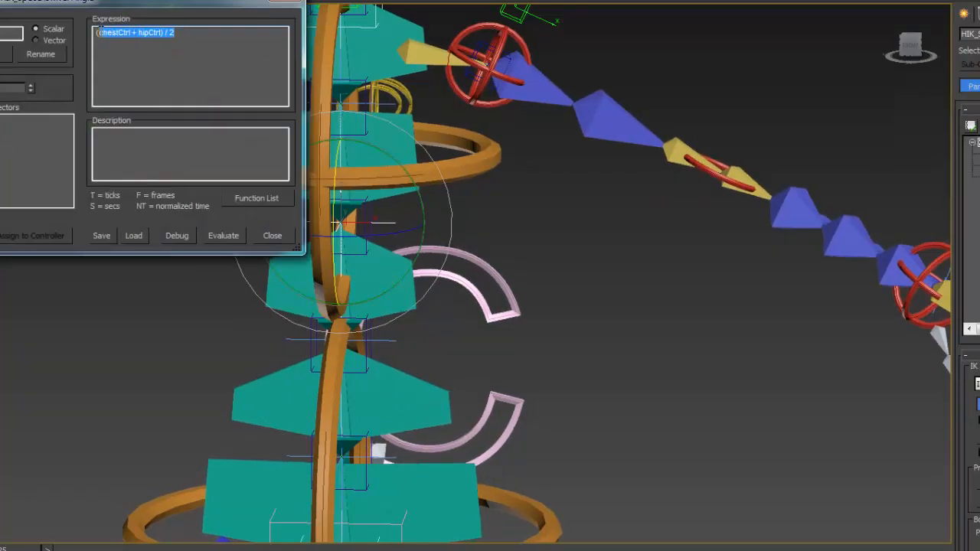
pyautogui.click(123, 59)
pyautogui.moveTo(131, 5); pyautogui.dragTo(810, 31)
pyautogui.scroll(-4, 425, 280)
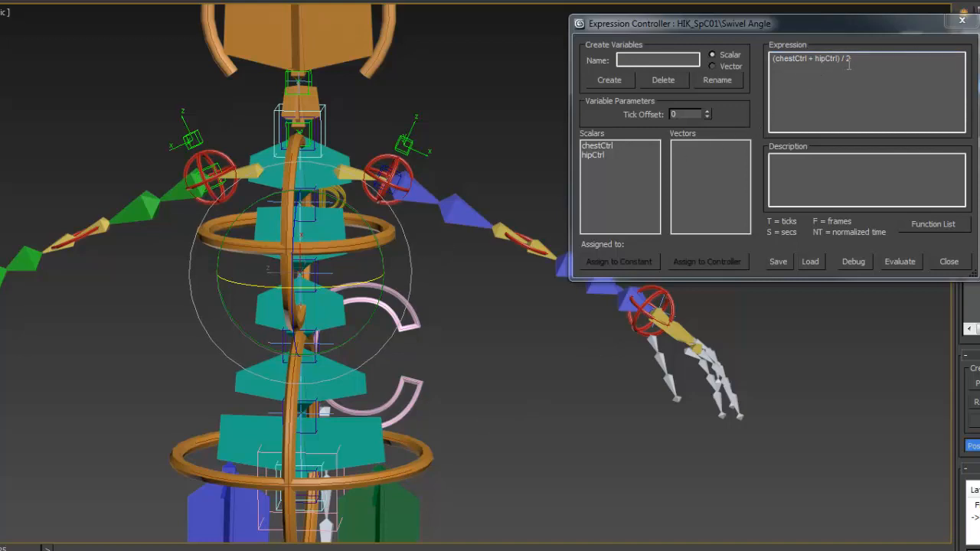
pyautogui.keyDown('alt'); pyautogui.moveTo(239, 365); pyautogui.dragTo(413, 346, button='middle'); pyautogui.keyUp('alt')
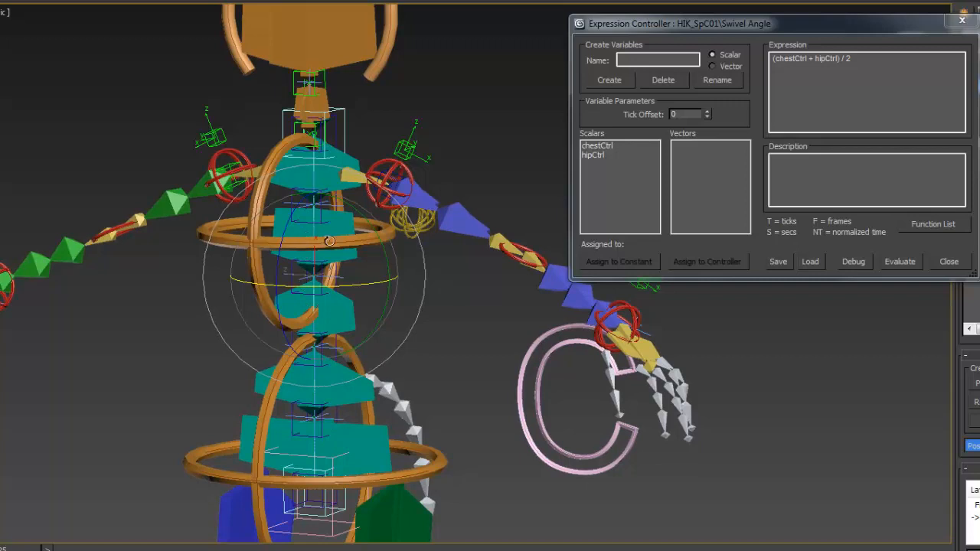
# - Select the lower spine IK handle, review its Swivel Angle expression, and close the Expression Controller
pyautogui.click(329, 350)
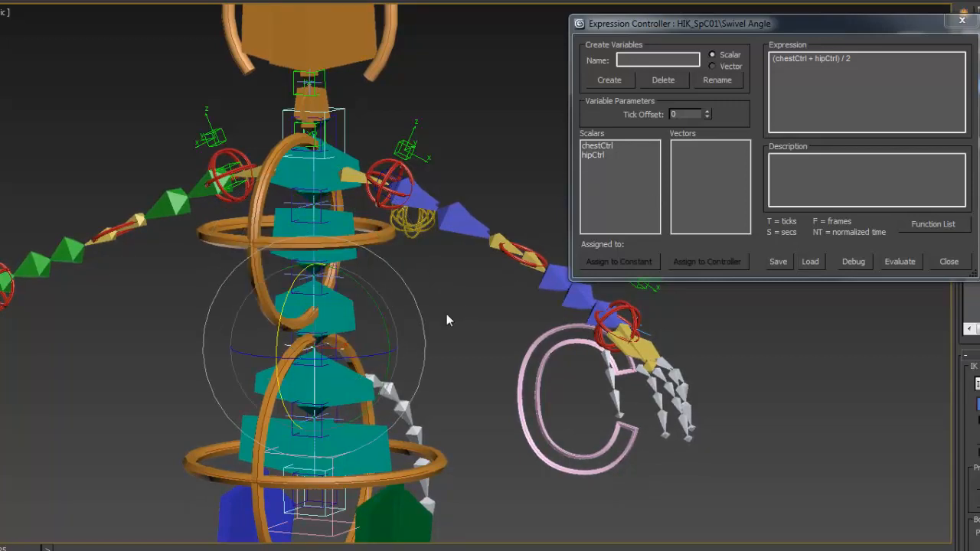
pyautogui.click(961, 20)
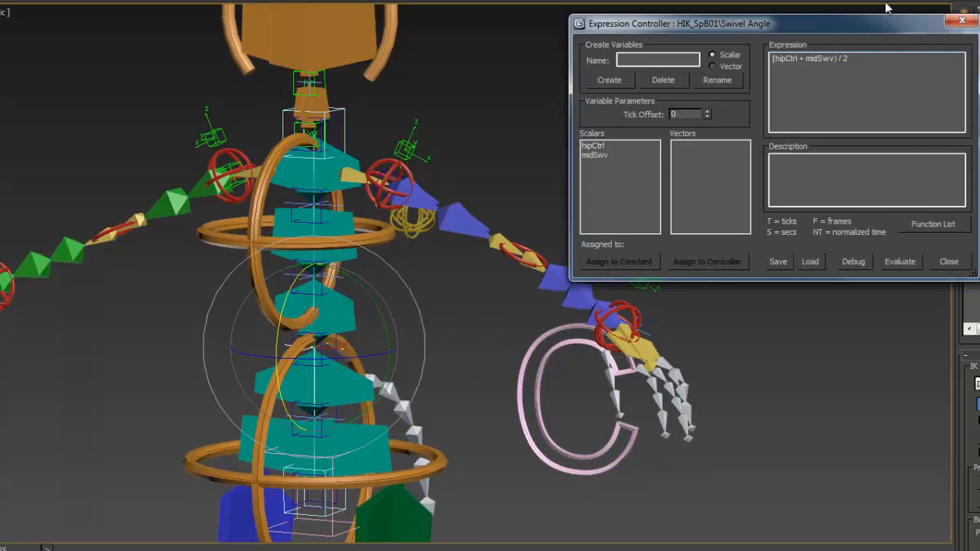
pyautogui.click(962, 22)
# - Examine the full skeleton with its helpers and controls from several angles, from the head down to the feet
pyautogui.keyDown('alt'); pyautogui.moveTo(544, 164); pyautogui.dragTo(618, 149, button='middle'); pyautogui.keyUp('alt')
pyautogui.keyDown('alt'); pyautogui.moveTo(545, 238); pyautogui.dragTo(471, 256, button='middle'); pyautogui.keyUp('alt')
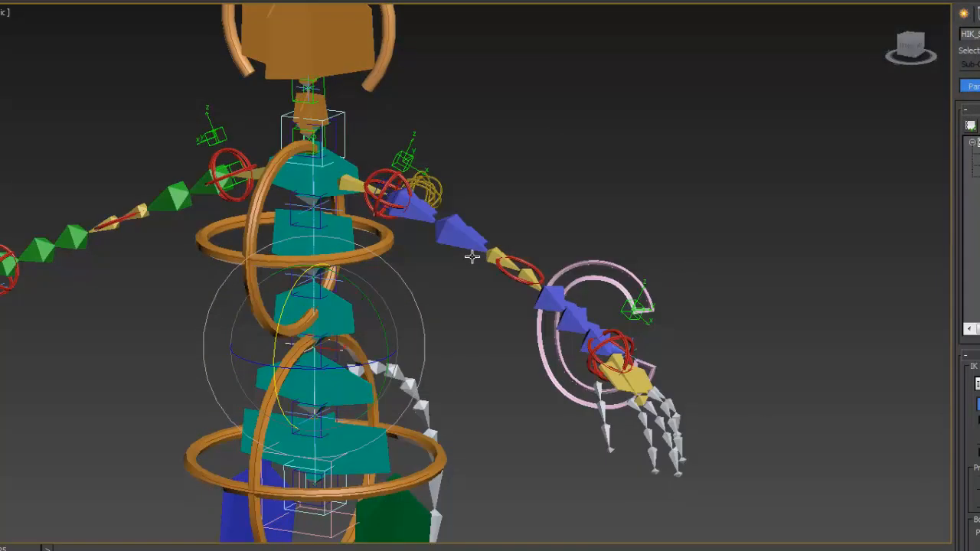
pyautogui.moveTo(446, 196)
pyautogui.mouseDown(button='middle')
pyautogui.moveTo(457, 256)
pyautogui.moveTo(443, 190)
pyautogui.mouseUp(button='middle')
pyautogui.scroll(-4, 439, 221)
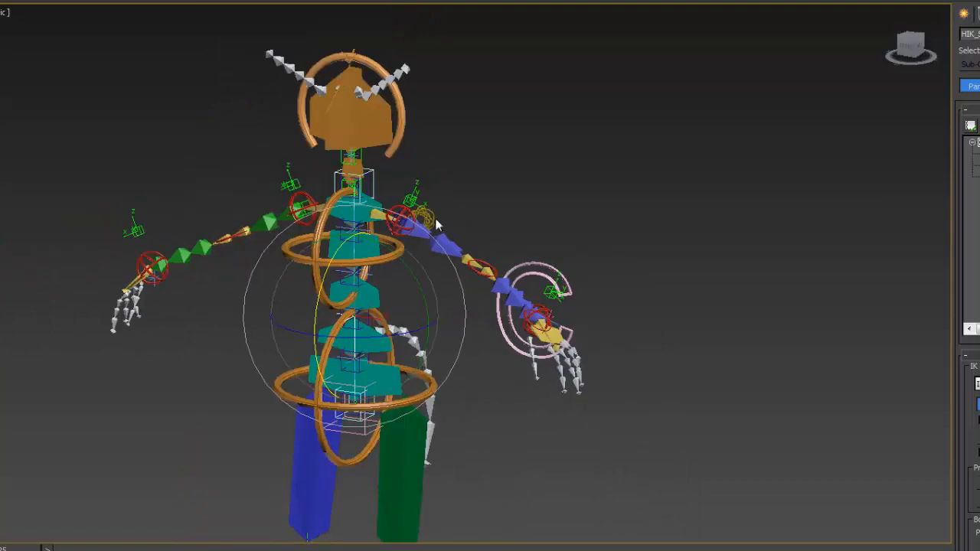
pyautogui.moveTo(463, 301); pyautogui.dragTo(464, 173, button='middle')
pyautogui.moveTo(483, 291)
pyautogui.keyDown('alt'); pyautogui.mouseDown(button='middle')
pyautogui.moveTo(527, 301)
pyautogui.moveTo(536, 291)
pyautogui.moveTo(450, 291)
pyautogui.moveTo(477, 300)
pyautogui.mouseUp(button='middle'); pyautogui.keyUp('alt')
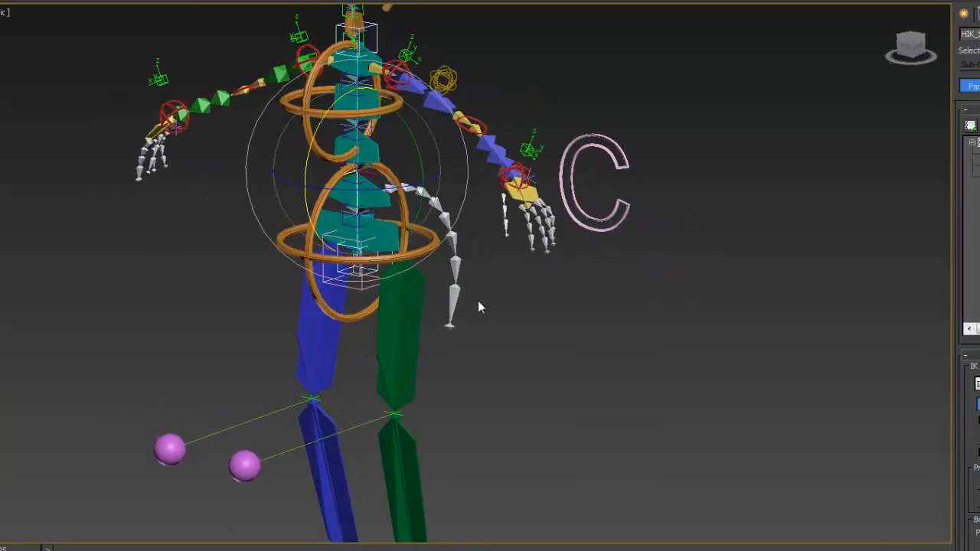
pyautogui.moveTo(491, 372); pyautogui.dragTo(469, 250, button='middle')
pyautogui.scroll(-4, 469, 251)
pyautogui.scroll(4, 469, 250)
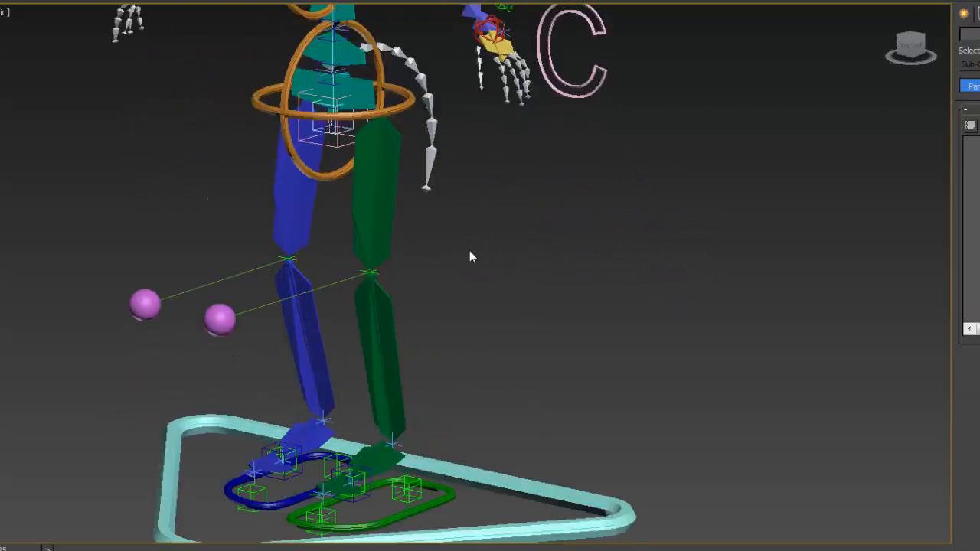
pyautogui.moveTo(447, 196); pyautogui.dragTo(502, 389, button='middle')
pyautogui.moveTo(502, 105); pyautogui.dragTo(360, 234, button='middle')
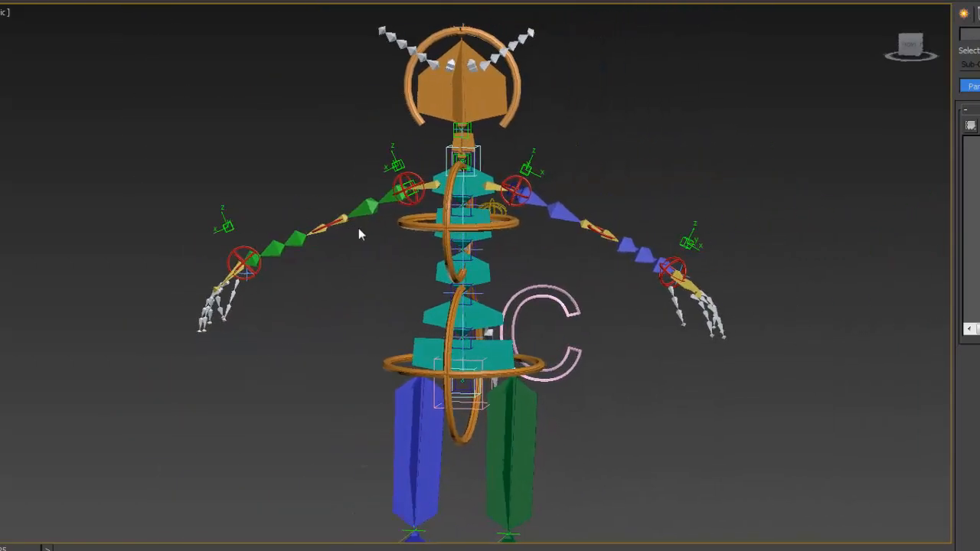
pyautogui.moveTo(646, 365); pyautogui.dragTo(589, 280, button='middle')
pyautogui.scroll(-3, 597, 347)
pyautogui.moveTo(599, 397); pyautogui.dragTo(589, 367, button='middle')
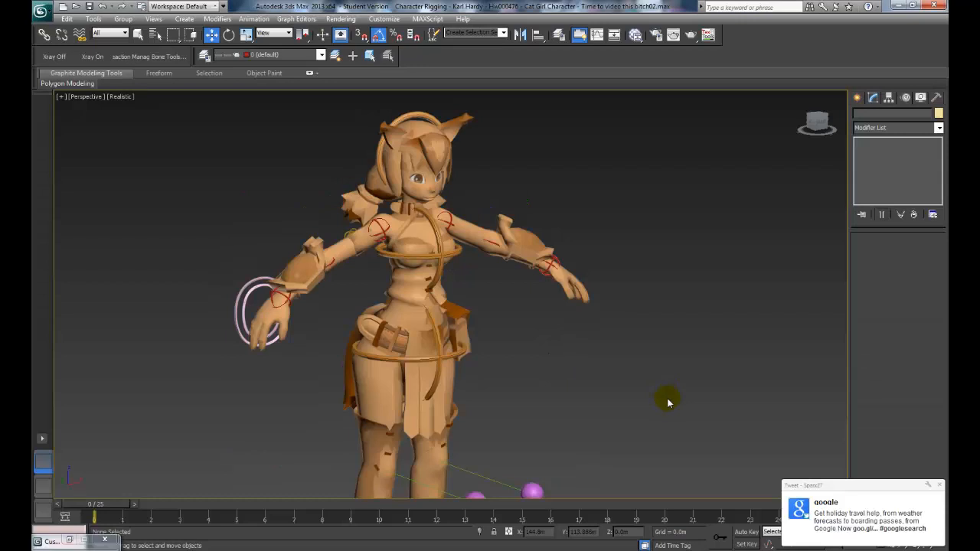
pyautogui.keyDown('alt'); pyautogui.moveTo(667, 393); pyautogui.dragTo(685, 385, button='middle'); pyautogui.keyUp('alt')
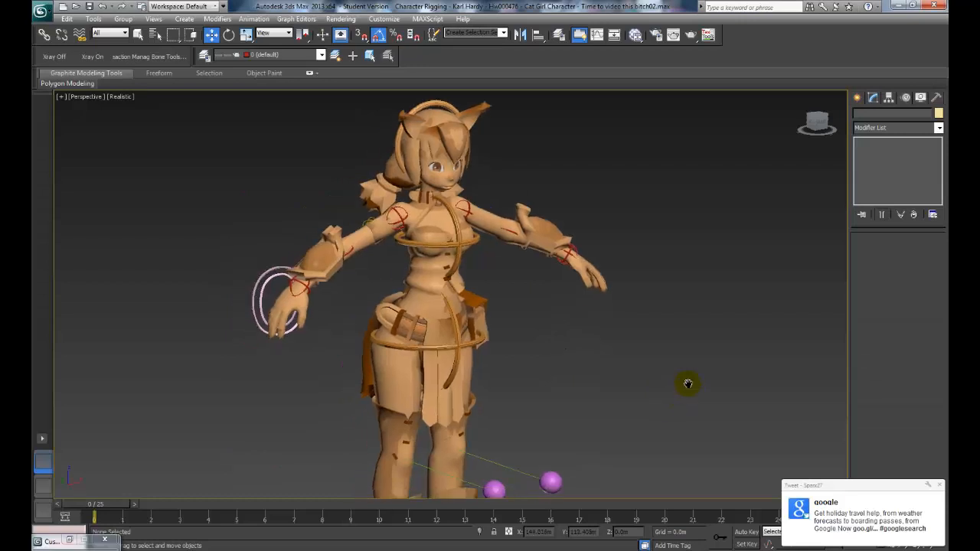
# - Select the green foot control and display the custom attributes of its Attribute Holder modifier
pyautogui.scroll(2, 710, 356)
pyautogui.keyDown('alt'); pyautogui.moveTo(726, 342); pyautogui.dragTo(641, 312, button='middle'); pyautogui.keyUp('alt')
pyautogui.scroll(-3, 642, 313)
pyautogui.moveTo(591, 357); pyautogui.dragTo(661, 322, button='middle')
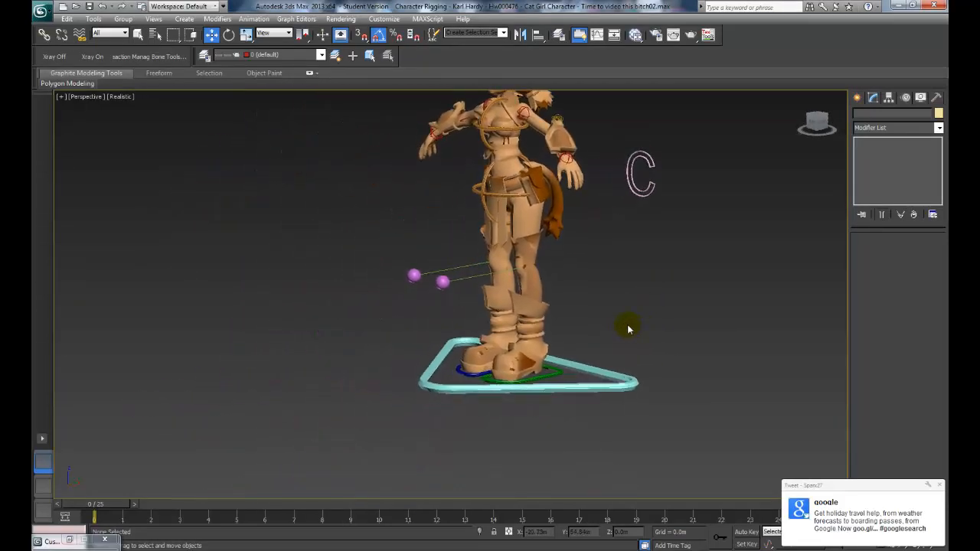
pyautogui.scroll(3, 627, 329)
pyautogui.click(594, 417)
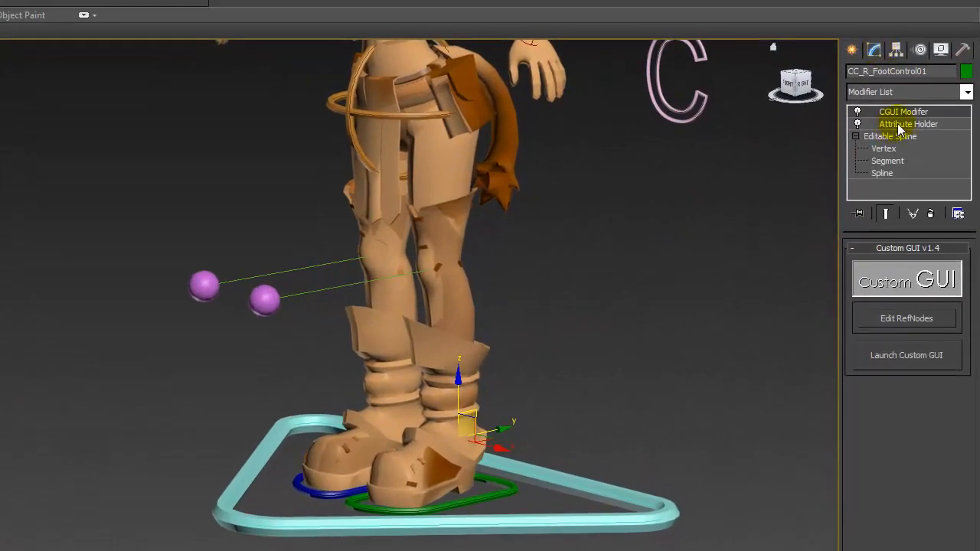
pyautogui.click(897, 124)
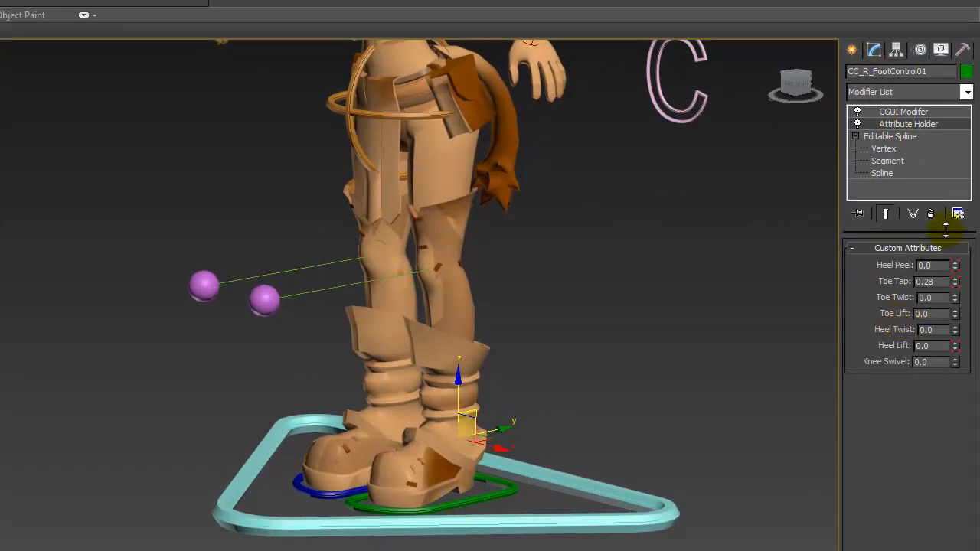
# - Try adjusting the foot control's Knee Swivel attribute, cancel the change, and return to a front view of the character
pyautogui.moveTo(954, 362); pyautogui.dragTo(943, 301)
pyautogui.rightClick(954, 361)
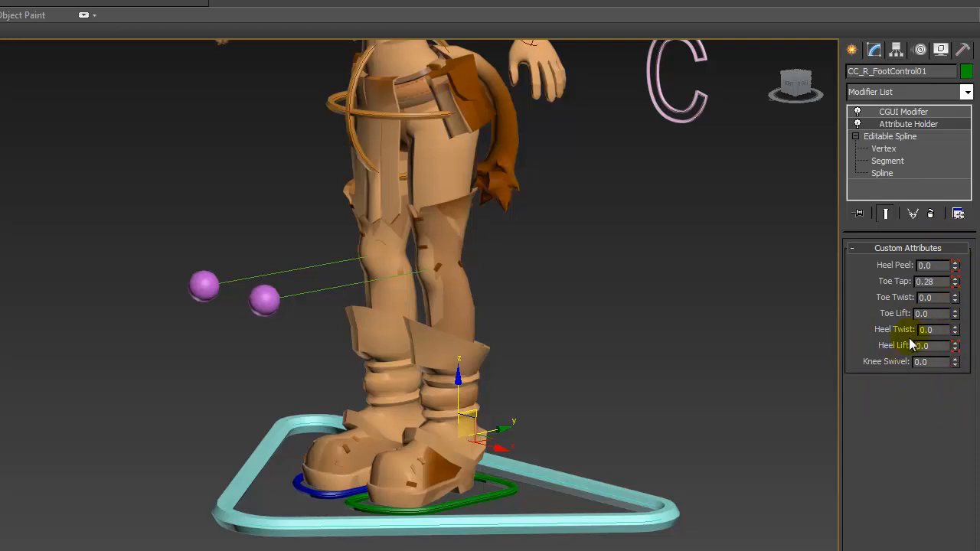
pyautogui.scroll(-3, 662, 264)
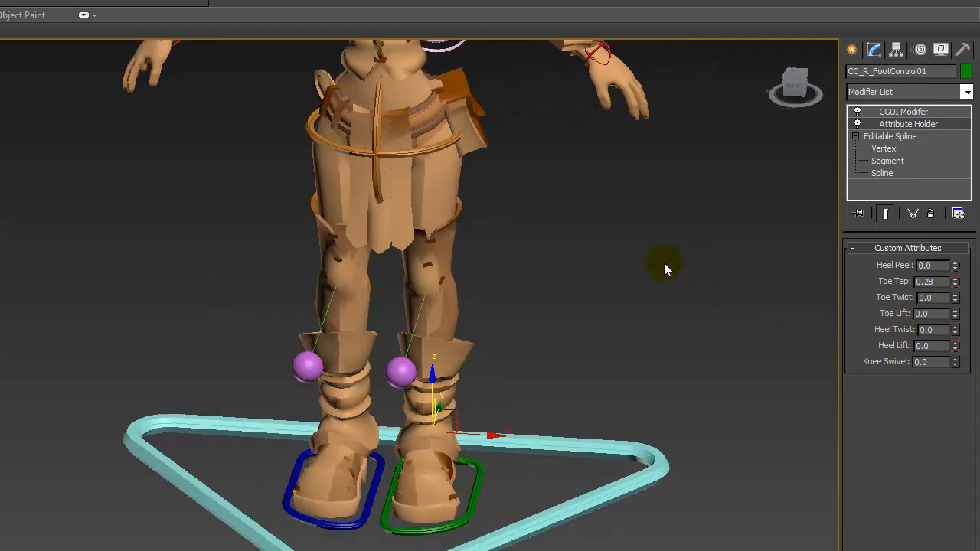
pyautogui.moveTo(664, 263); pyautogui.dragTo(687, 355, button='middle')
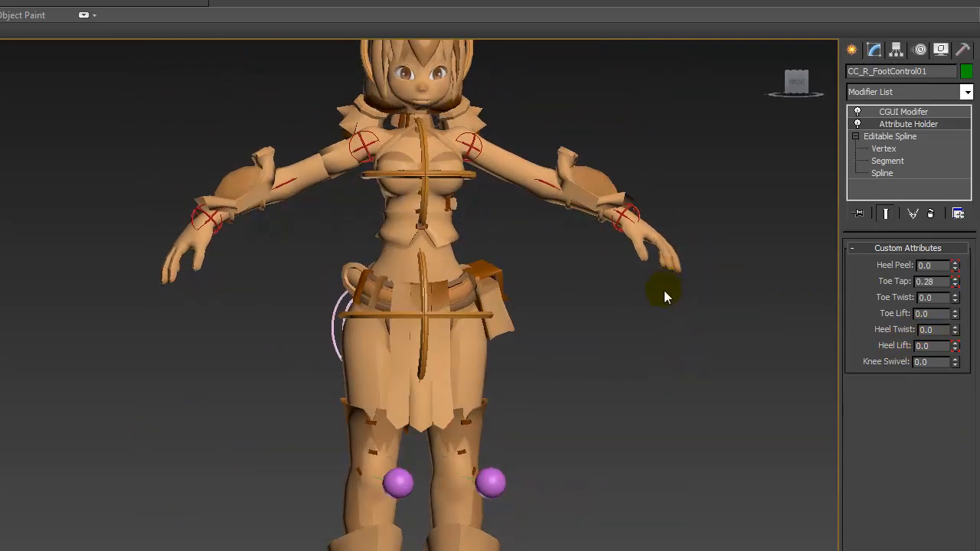
pyautogui.moveTo(664, 291); pyautogui.dragTo(610, 419, button='middle')
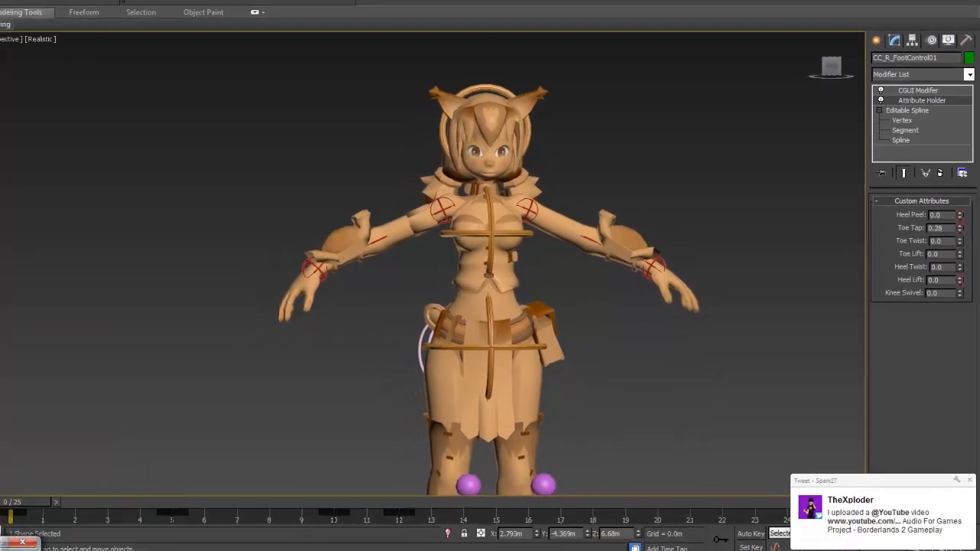
# - Restore the Custom GUI window, place it beside the character, and compare its picture with the rig from several angles
pyautogui.click(4, 546)
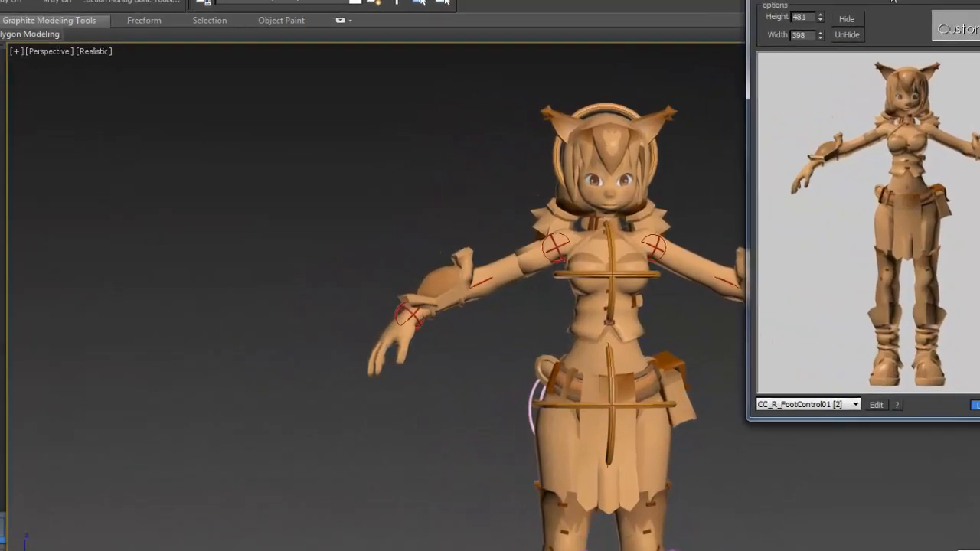
pyautogui.moveTo(764, 1); pyautogui.dragTo(222, 54)
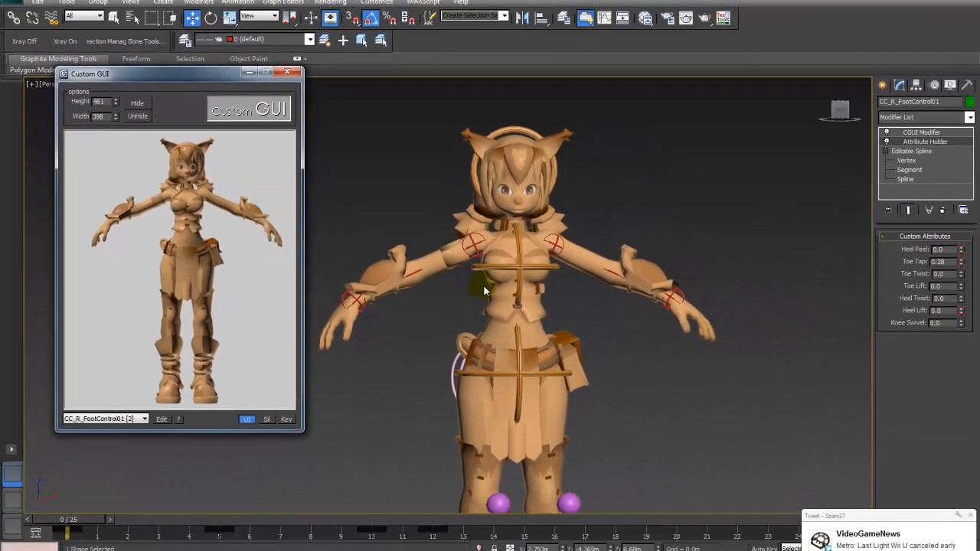
pyautogui.keyDown('alt'); pyautogui.moveTo(483, 291); pyautogui.dragTo(551, 301, button='middle'); pyautogui.keyUp('alt')
pyautogui.keyDown('alt'); pyautogui.moveTo(557, 267); pyautogui.dragTo(405, 247, button='middle'); pyautogui.keyUp('alt')
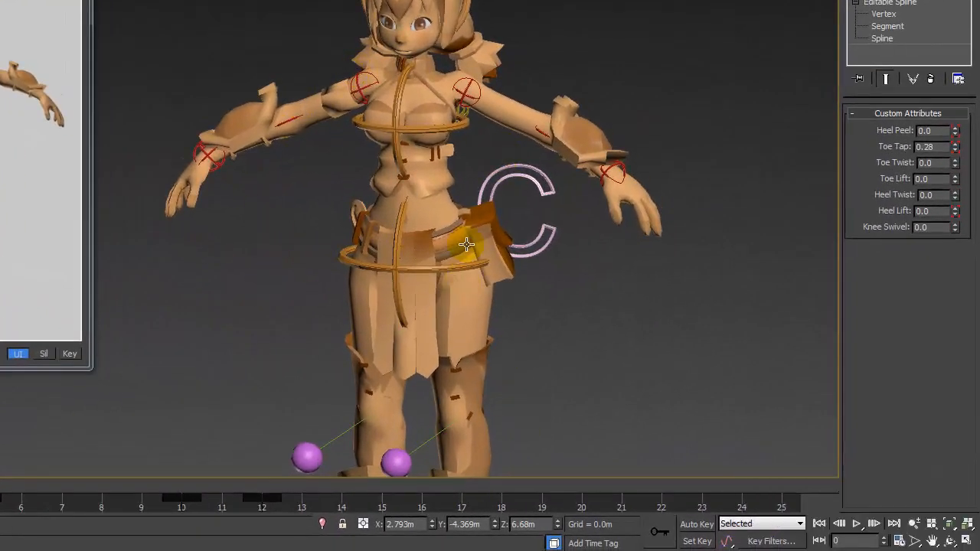
pyautogui.keyDown('alt'); pyautogui.moveTo(450, 215); pyautogui.dragTo(521, 229, button='middle'); pyautogui.keyUp('alt')
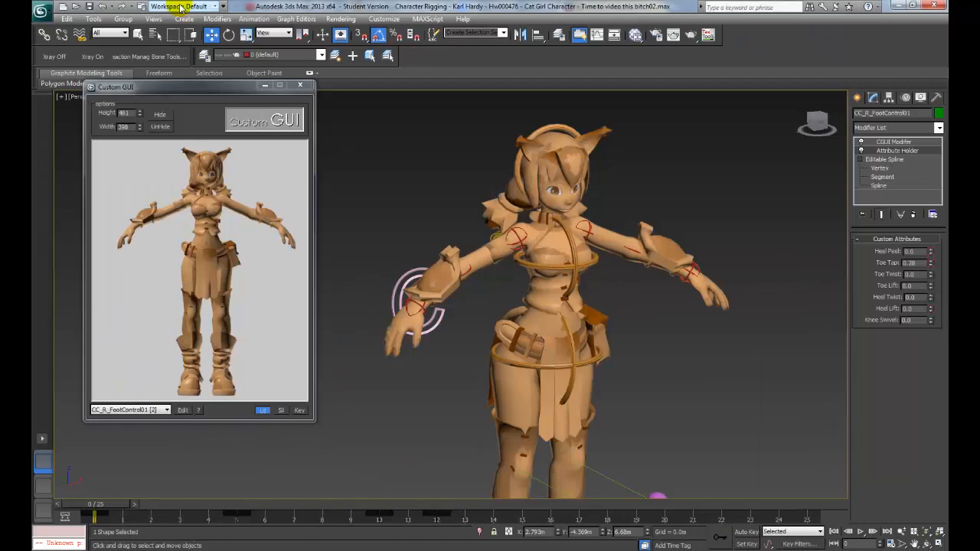
# - Switch to the web browser, open the Tutorials page of the PEN Productions website, and look through its rigging tutorials
pyautogui.click(185, 6)
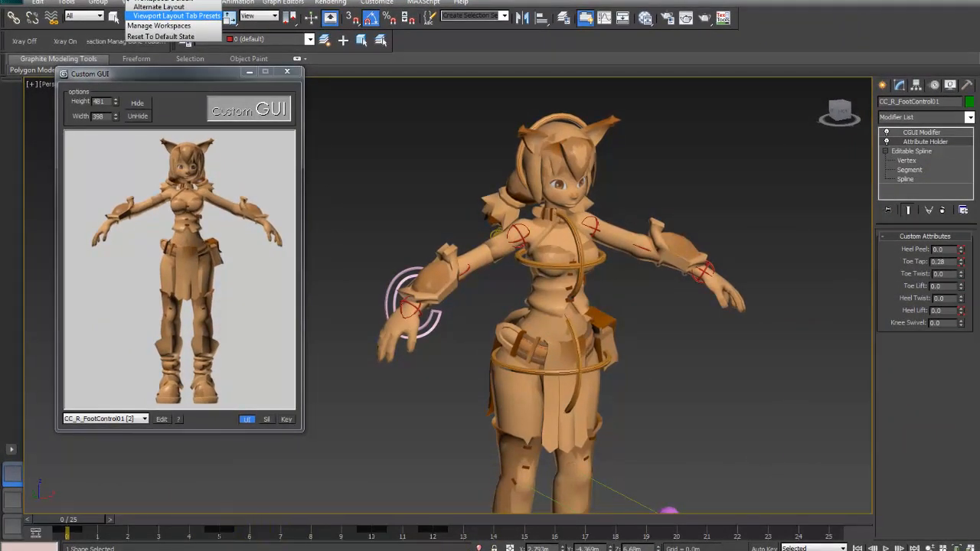
pyautogui.click(140, 550)
pyautogui.click(176, 511)
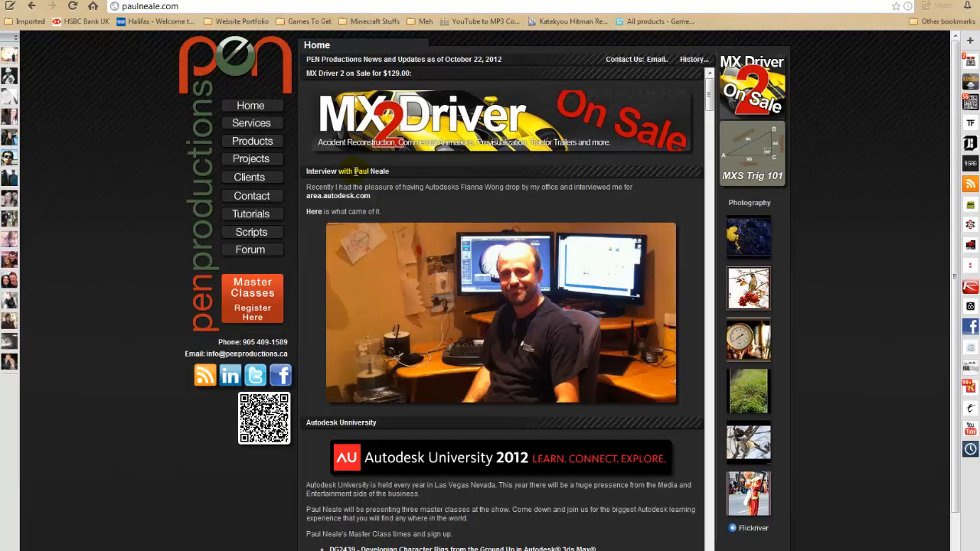
pyautogui.click(250, 214)
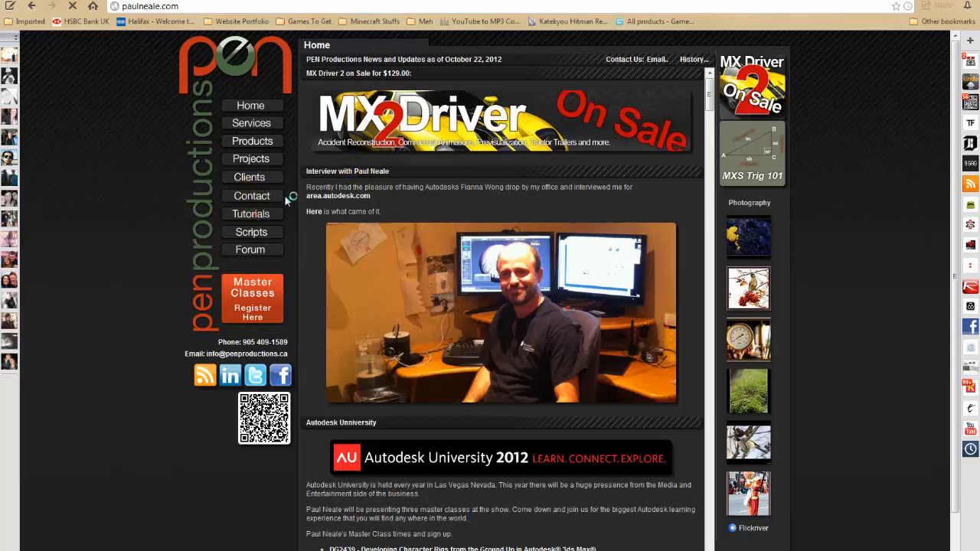
pyautogui.scroll(-2, 372, 329)
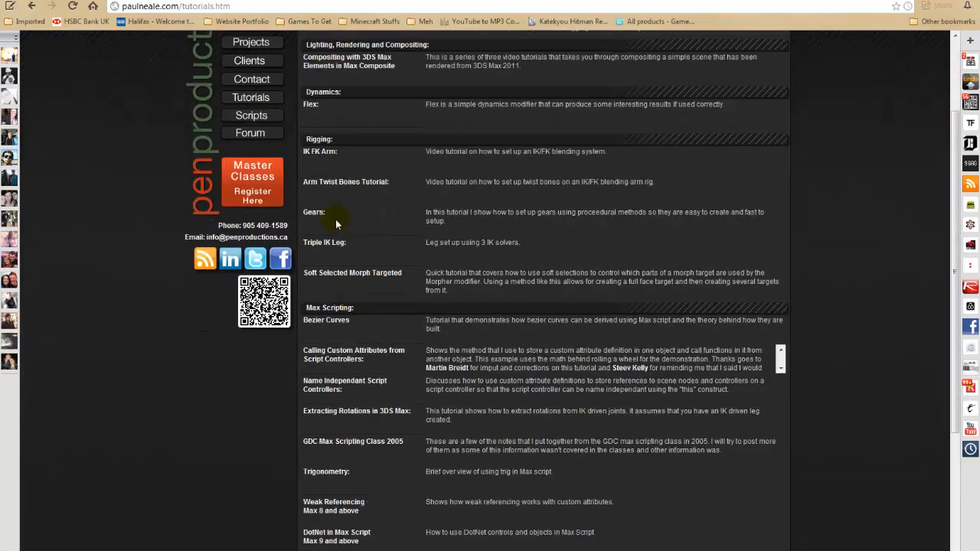
pyautogui.scroll(-1, 330, 250)
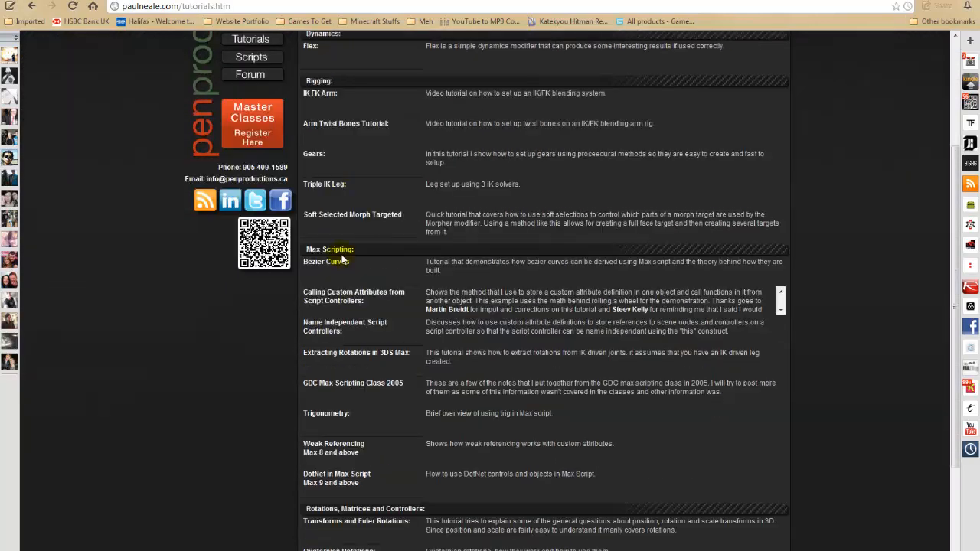
pyautogui.scroll(1, 327, 289)
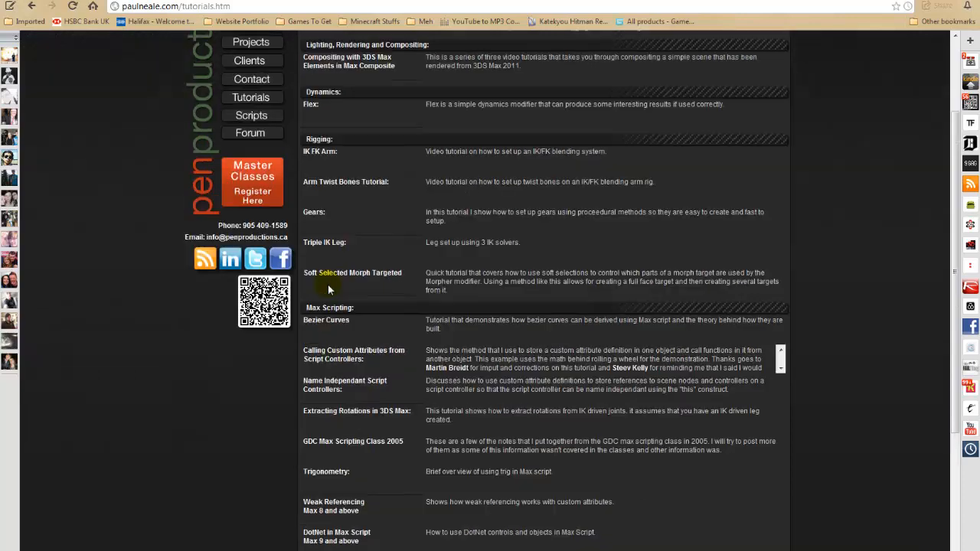
# - Open the YouTube playlist Rigging a Character for Games and browse its list of videos
pyautogui.click(320, 153)
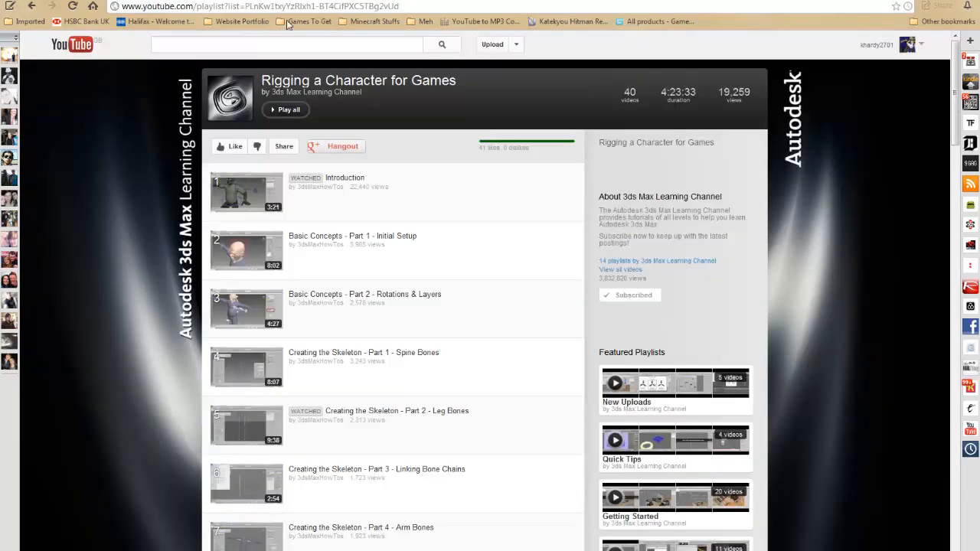
pyautogui.scroll(-3, 248, 179)
pyautogui.scroll(-5, 260, 203)
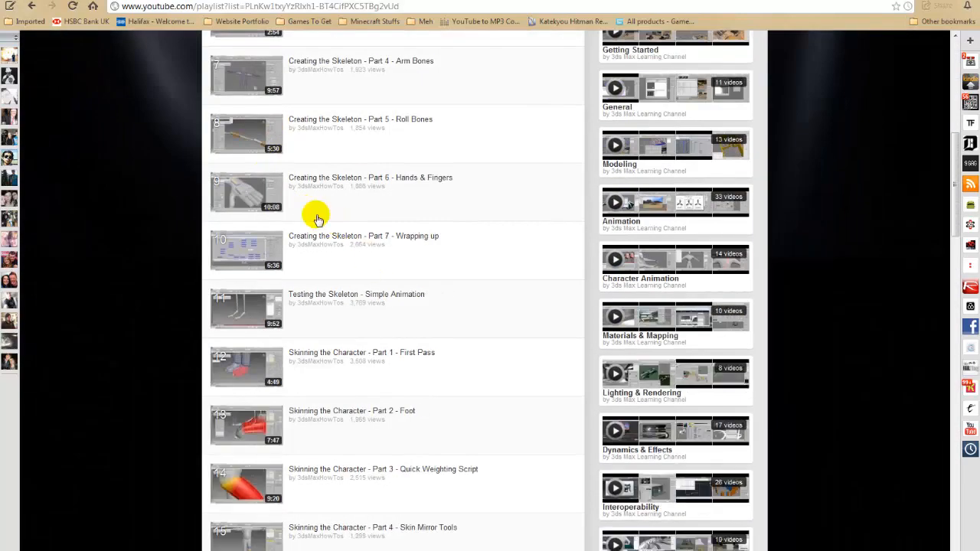
# - Look through the playlist's skeleton, skinning and rigging videos from the Introduction down to Rigging the Character - Part 5 - Knee Swivel
pyautogui.scroll(5, 313, 212)
pyautogui.scroll(3, 248, 178)
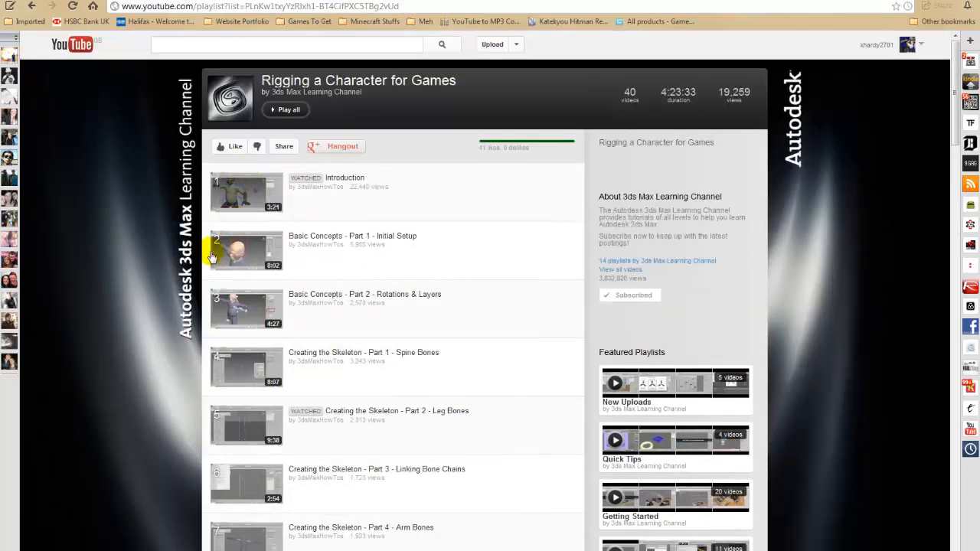
pyautogui.scroll(-5, 437, 208)
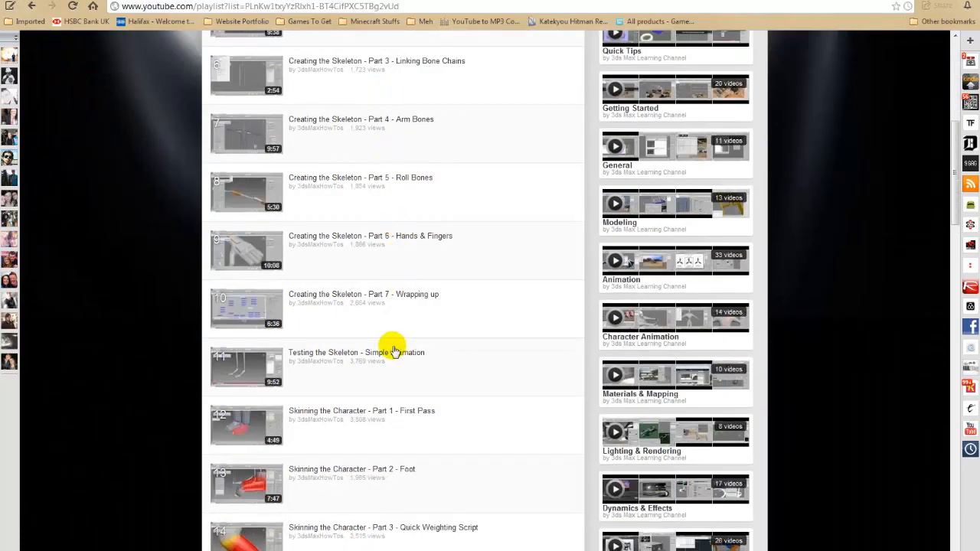
pyautogui.scroll(-1, 376, 346)
pyautogui.scroll(-6, 337, 302)
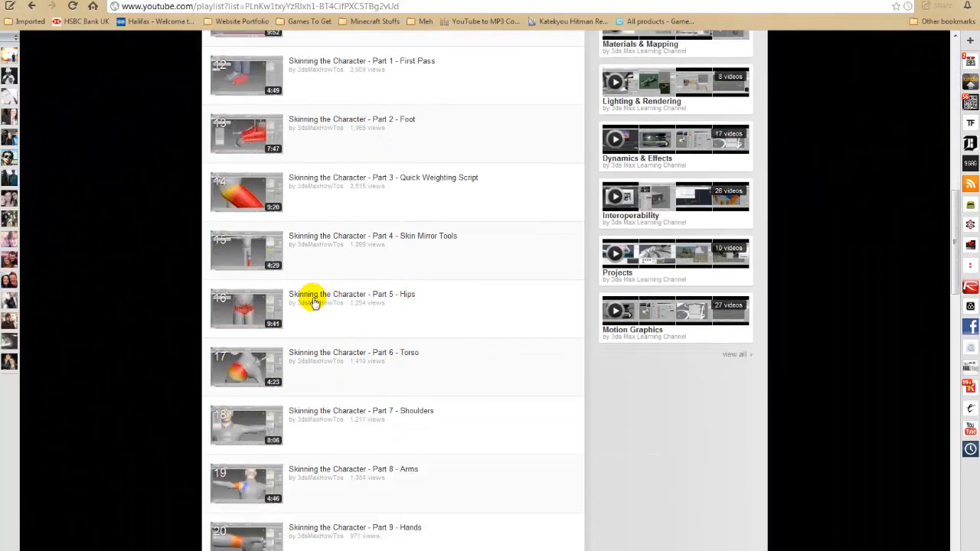
pyautogui.scroll(-10, 321, 360)
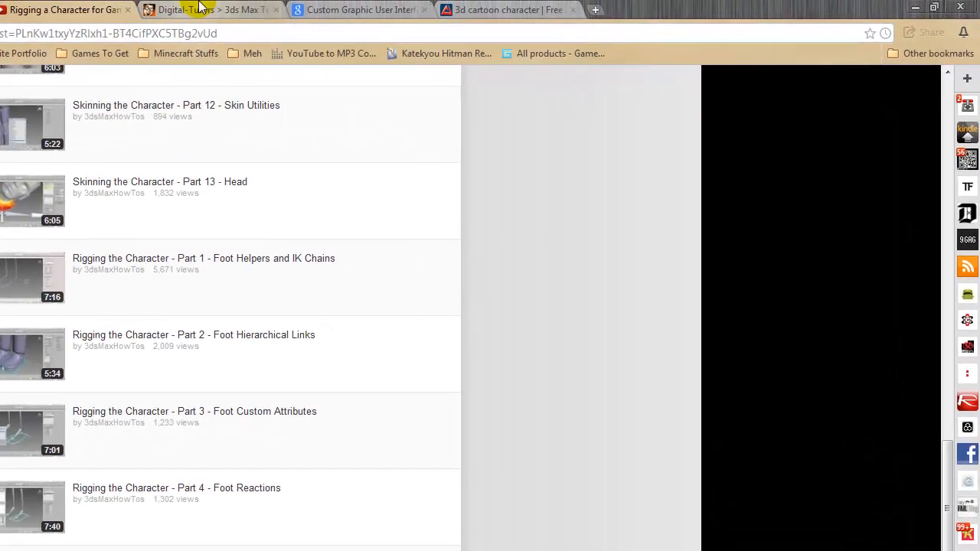
# - View the Digital-Tutors course on rigging for production in 3ds Max and the ScriptSpot page for the Custom Graphic User Interface Picker
pyautogui.click(199, 5)
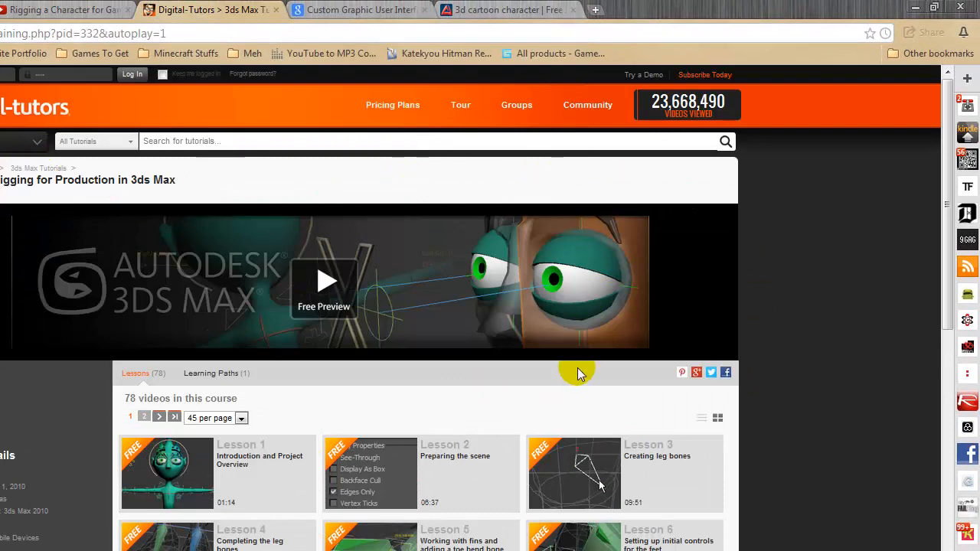
pyautogui.click(356, 7)
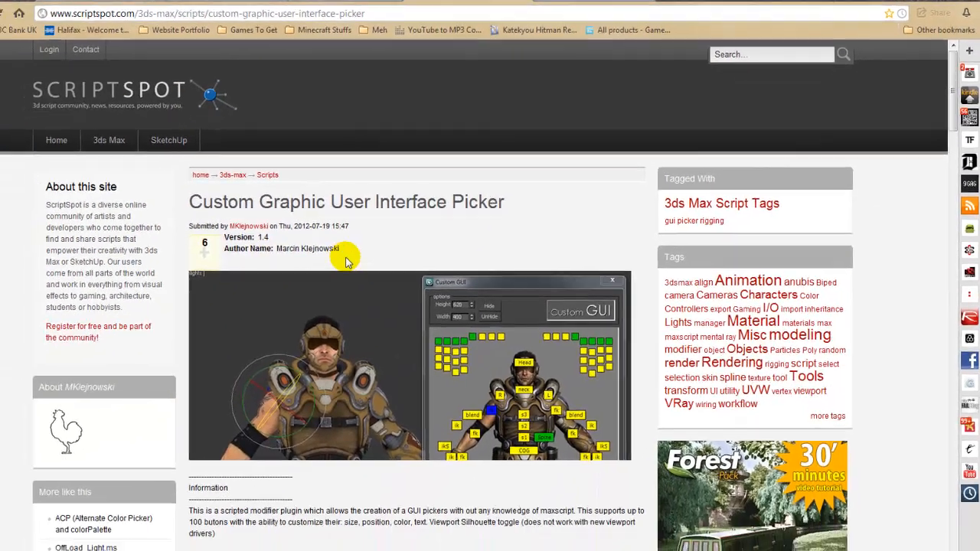
pyautogui.scroll(-6, 509, 284)
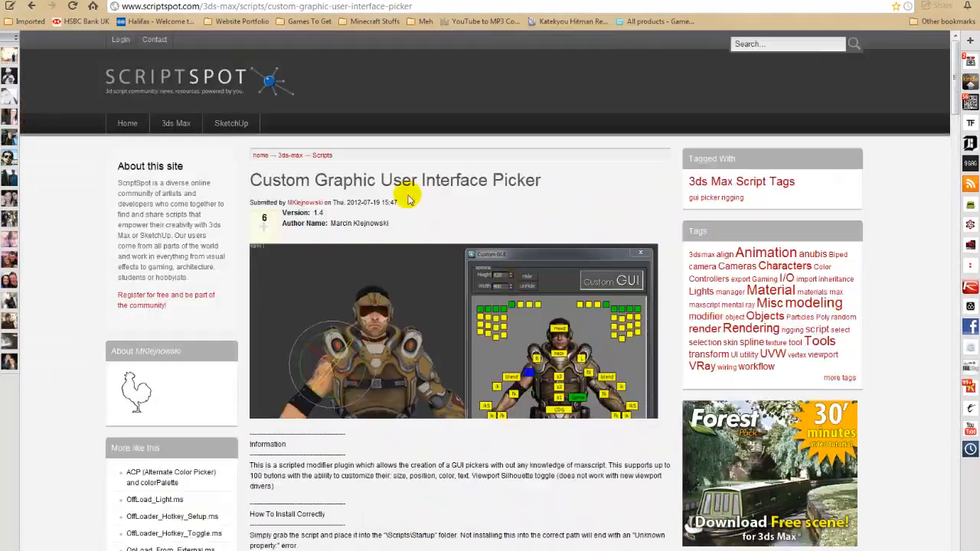
pyautogui.scroll(-6, 525, 281)
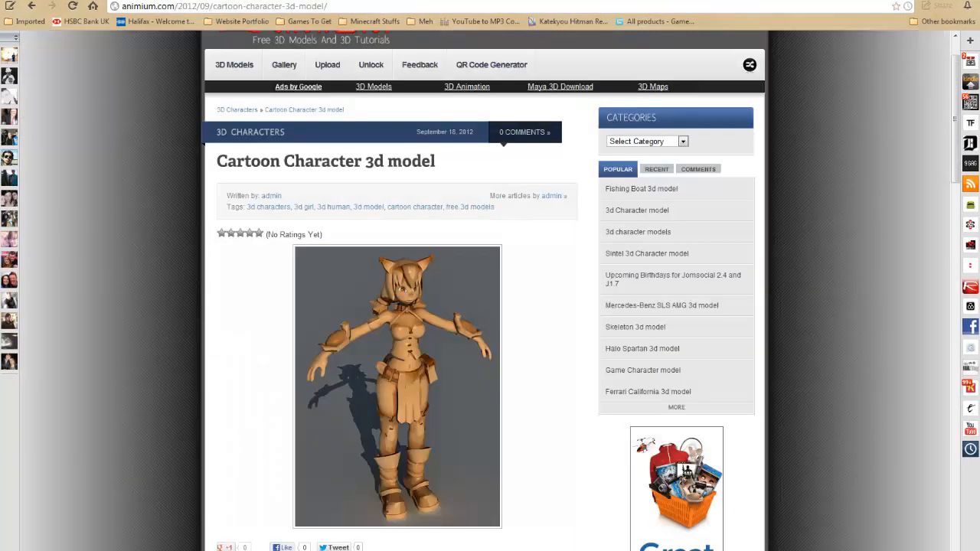
# - Switch to the Animium page for the free Cartoon Character 3d model and examine its title and preview images
pyautogui.scroll(-5, 382, 278)
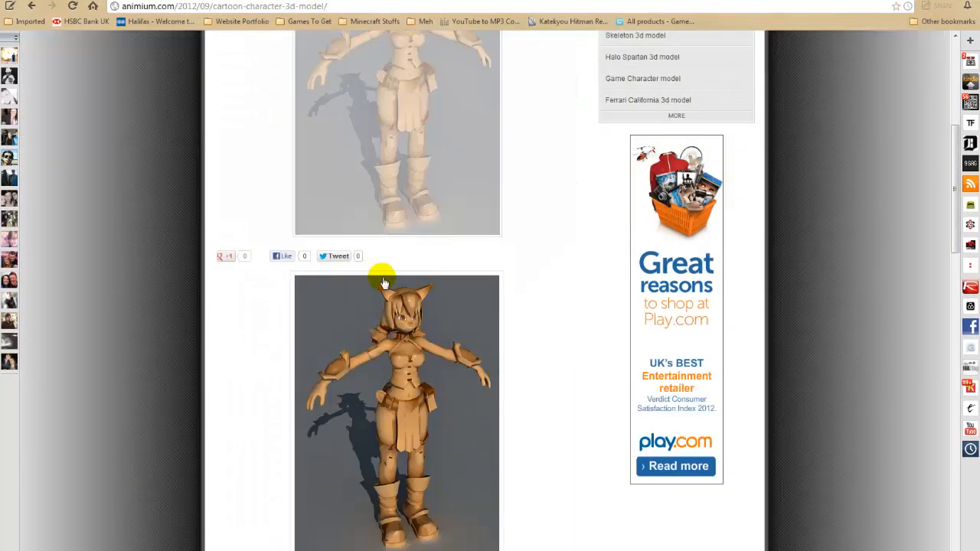
pyautogui.scroll(-5, 494, 370)
pyautogui.scroll(12, 493, 371)
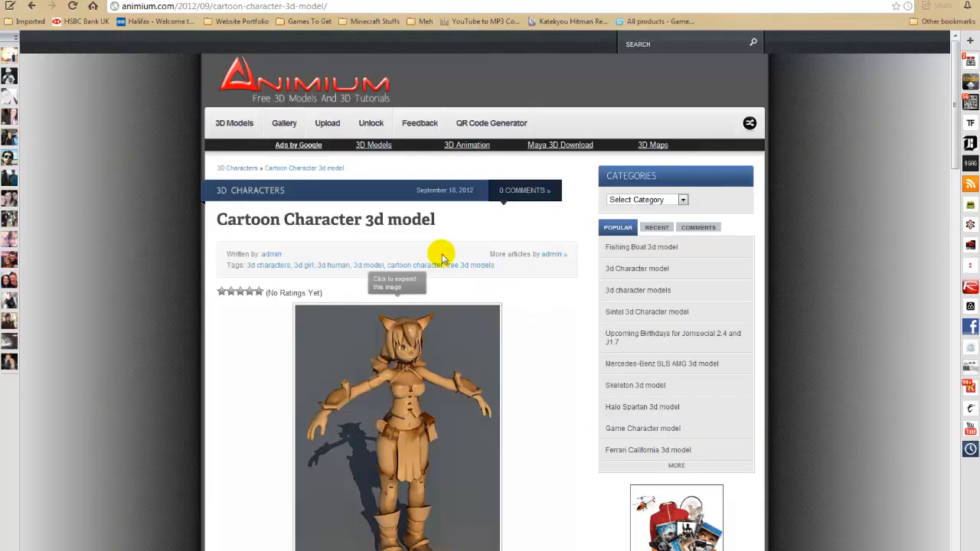
pyautogui.scroll(-5, 510, 354)
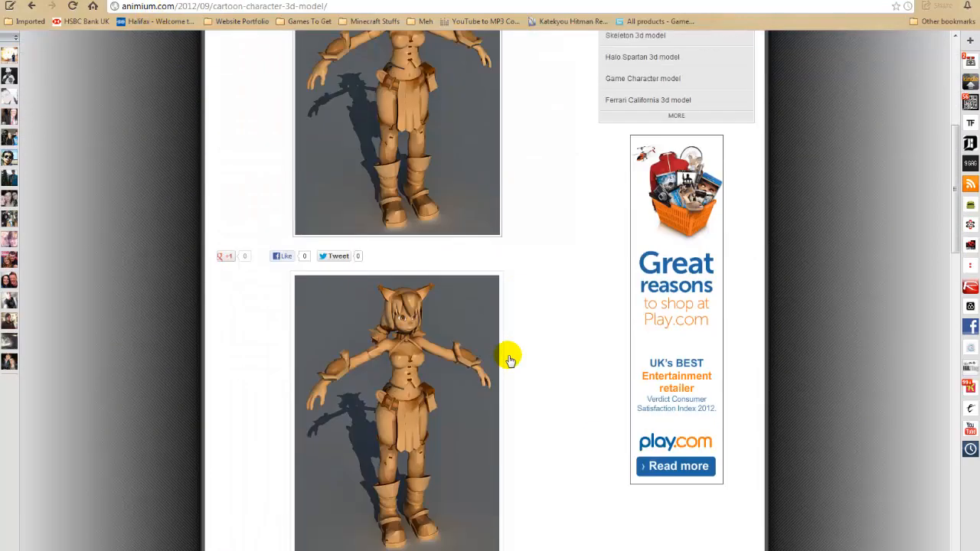
pyautogui.scroll(6, 350, 212)
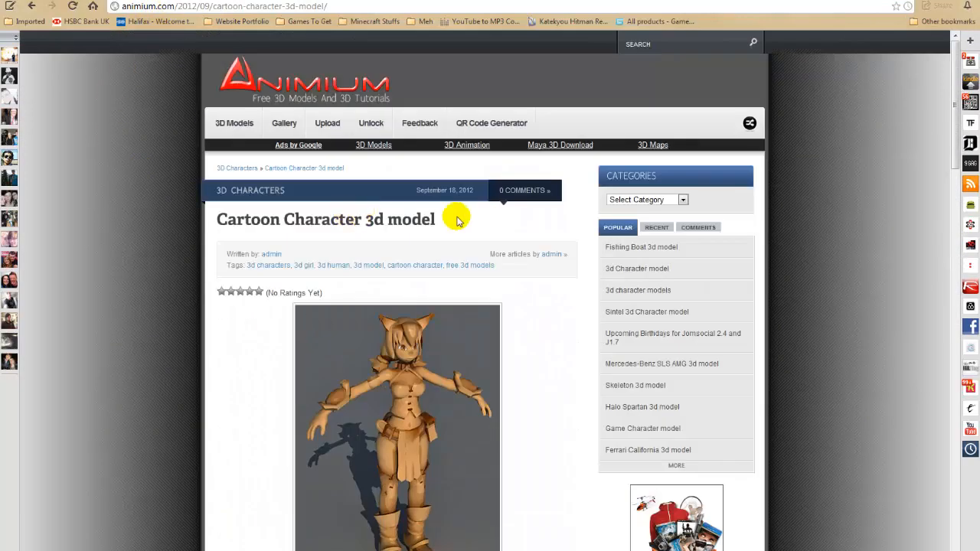
pyautogui.scroll(-12, 523, 230)
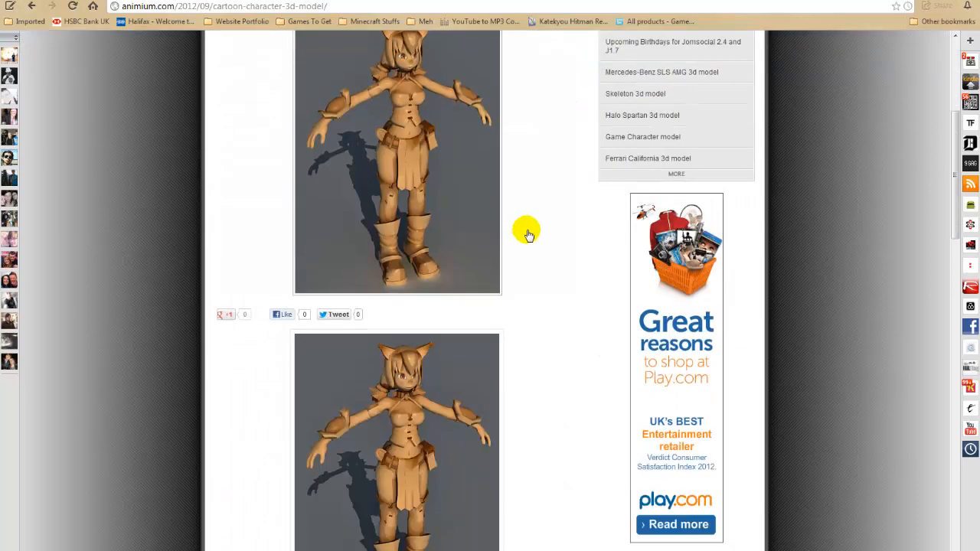